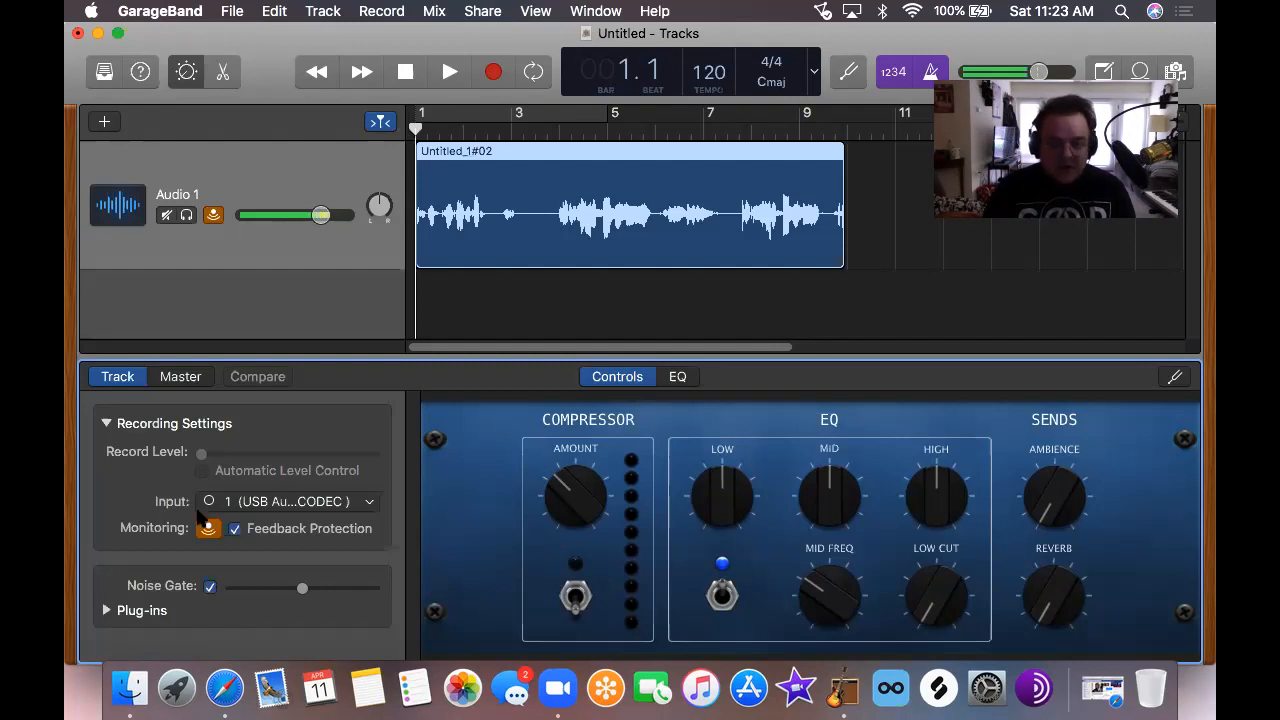
Select the Untitled_1#02 region and expand the plug-ins list in the Audio 1 track settings
left_click(517, 152)
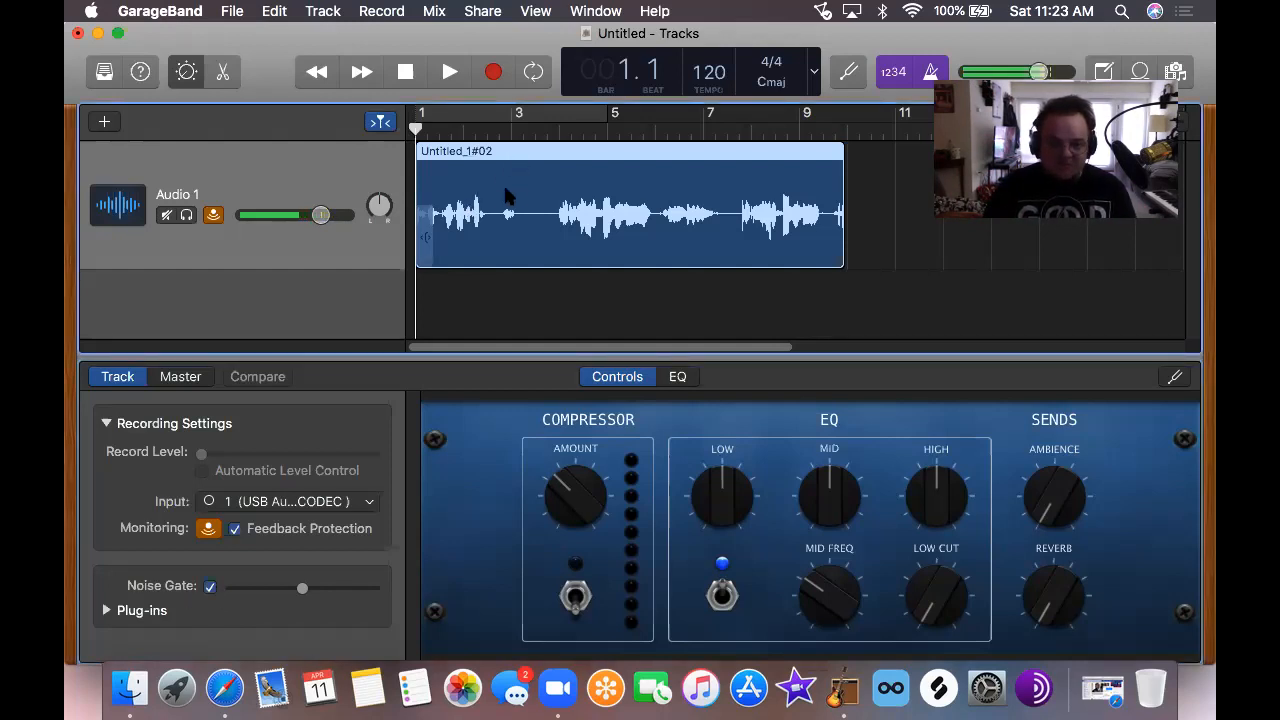
left_click(678, 377)
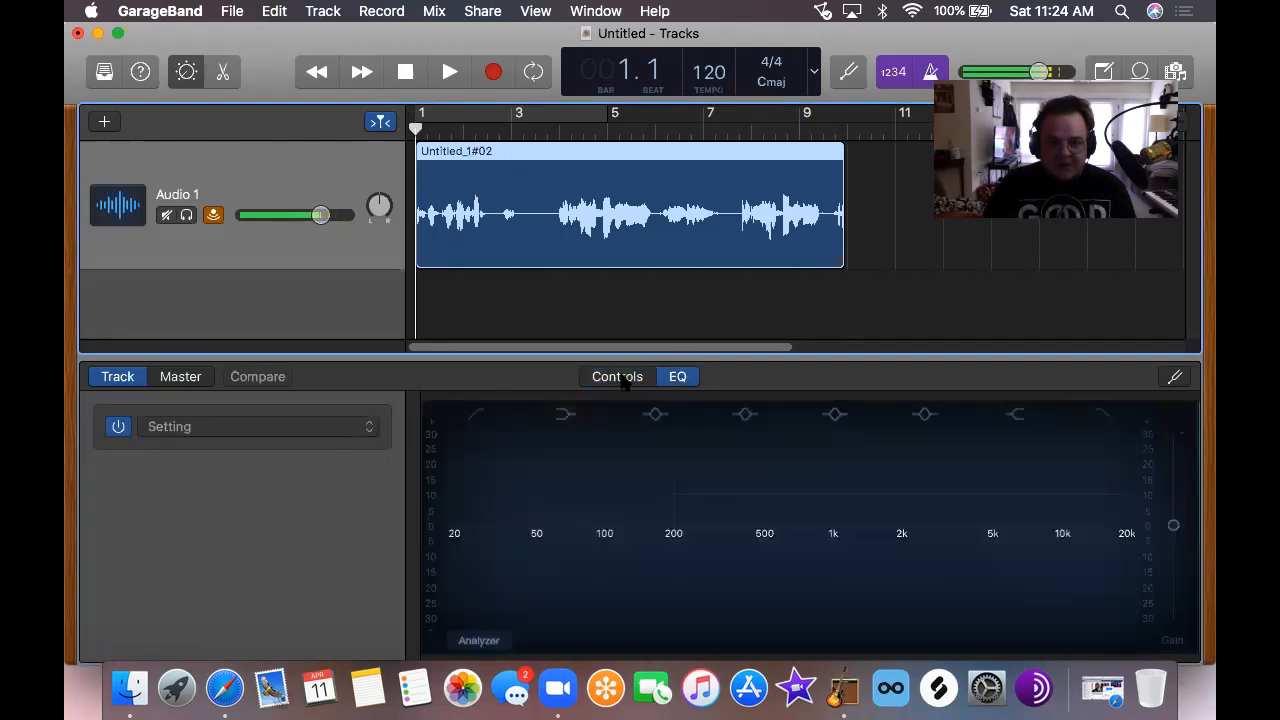
left_click(622, 378)
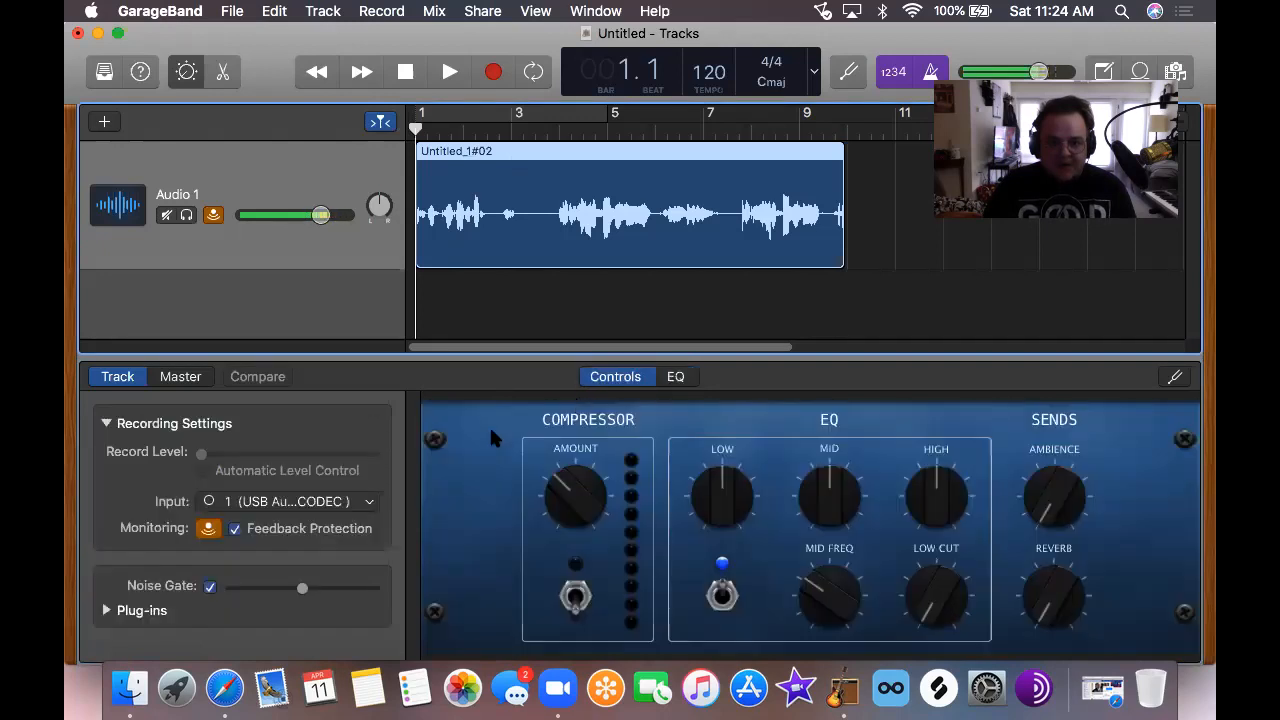
left_click(107, 610)
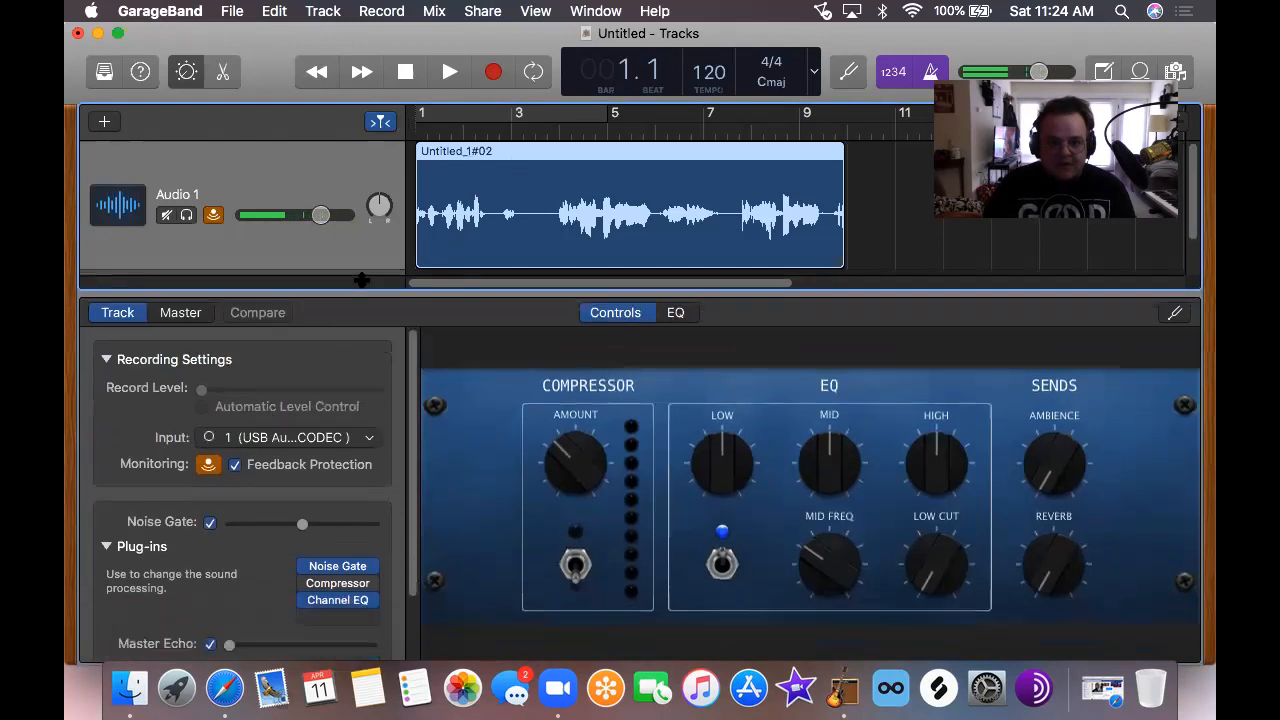
Switch the Audio 1 track's Noise Gate off and back on
left_click(307, 548)
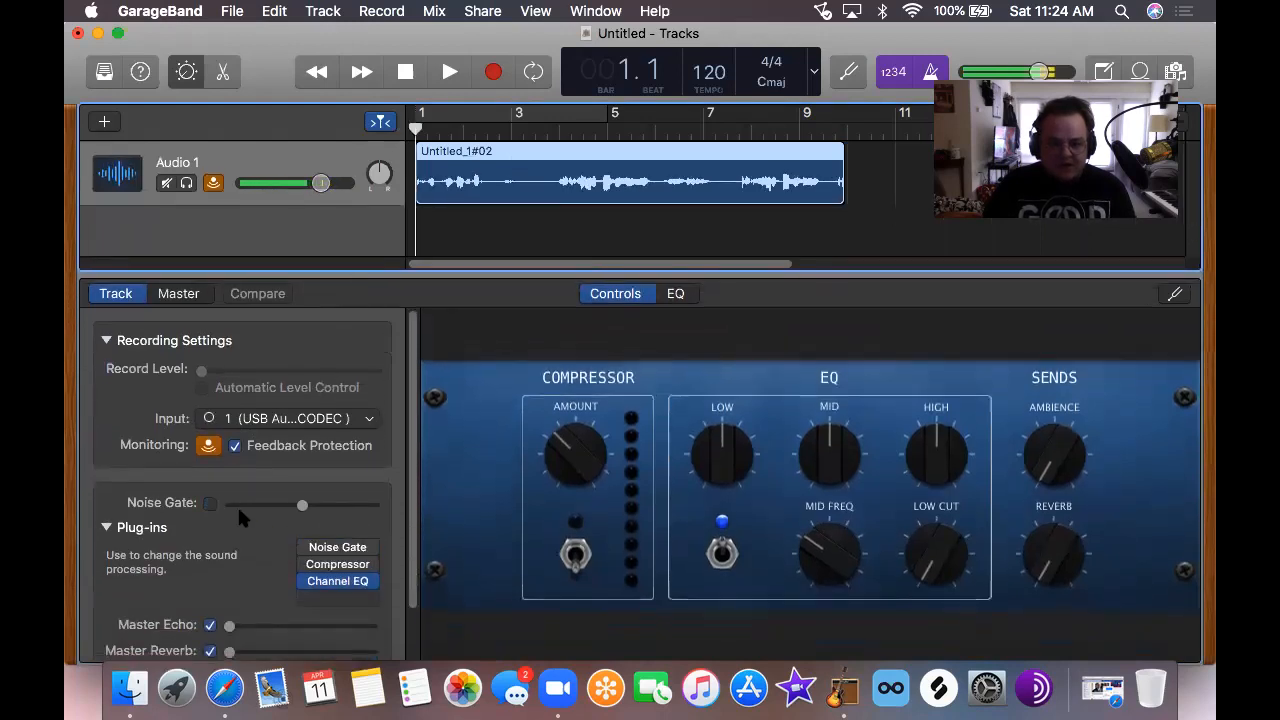
left_click(210, 503)
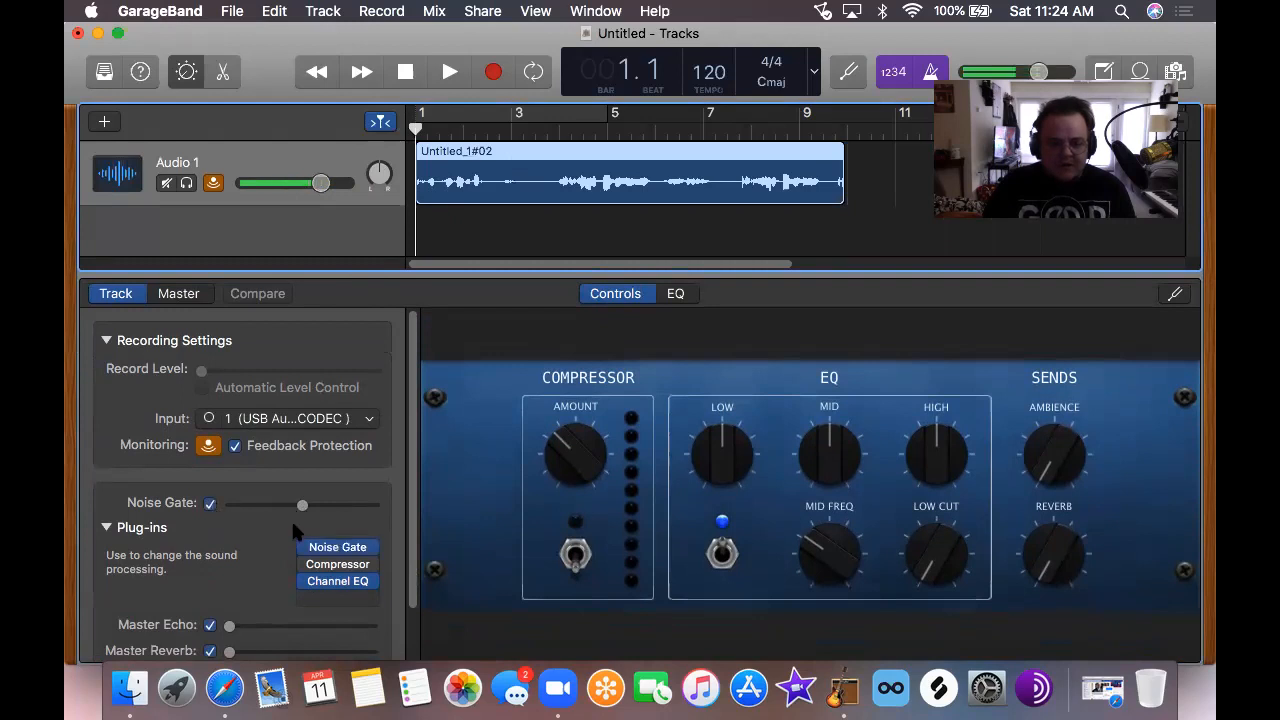
mouse_move(338, 548)
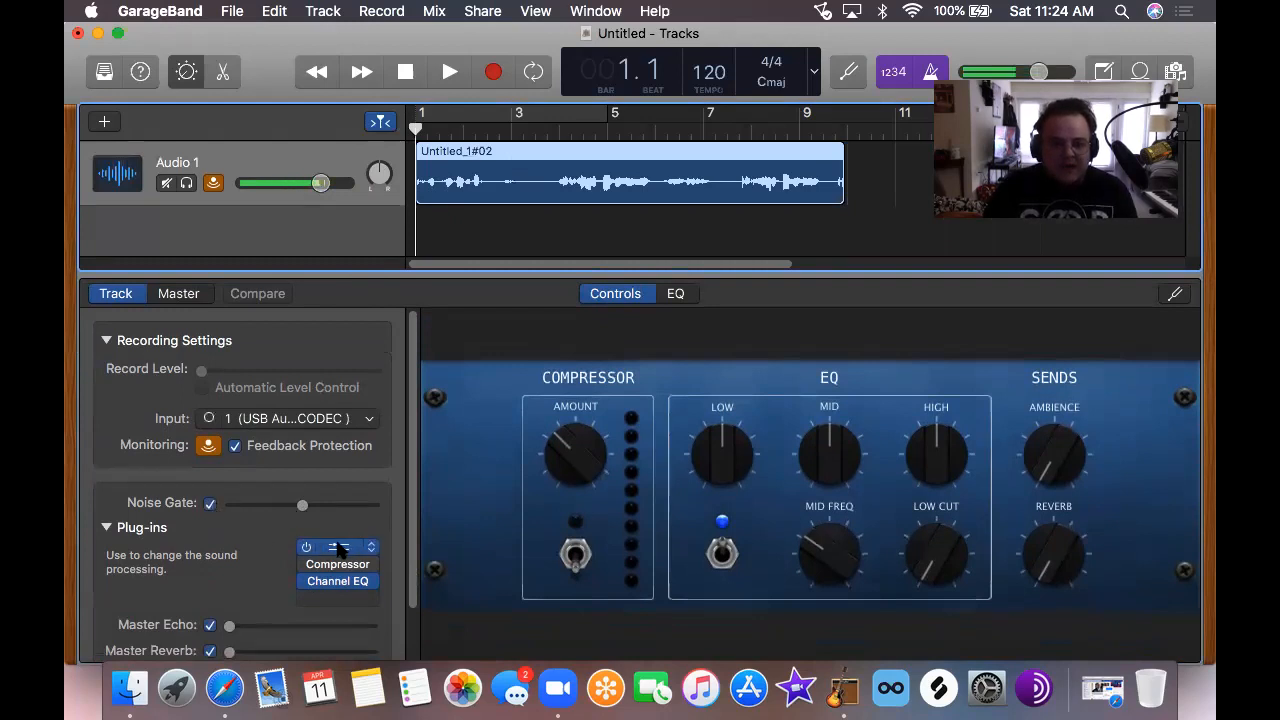
Add a DeEsser in the empty plug-in slot of Audio 1 and move the Compressor below it
mouse_move(310, 582)
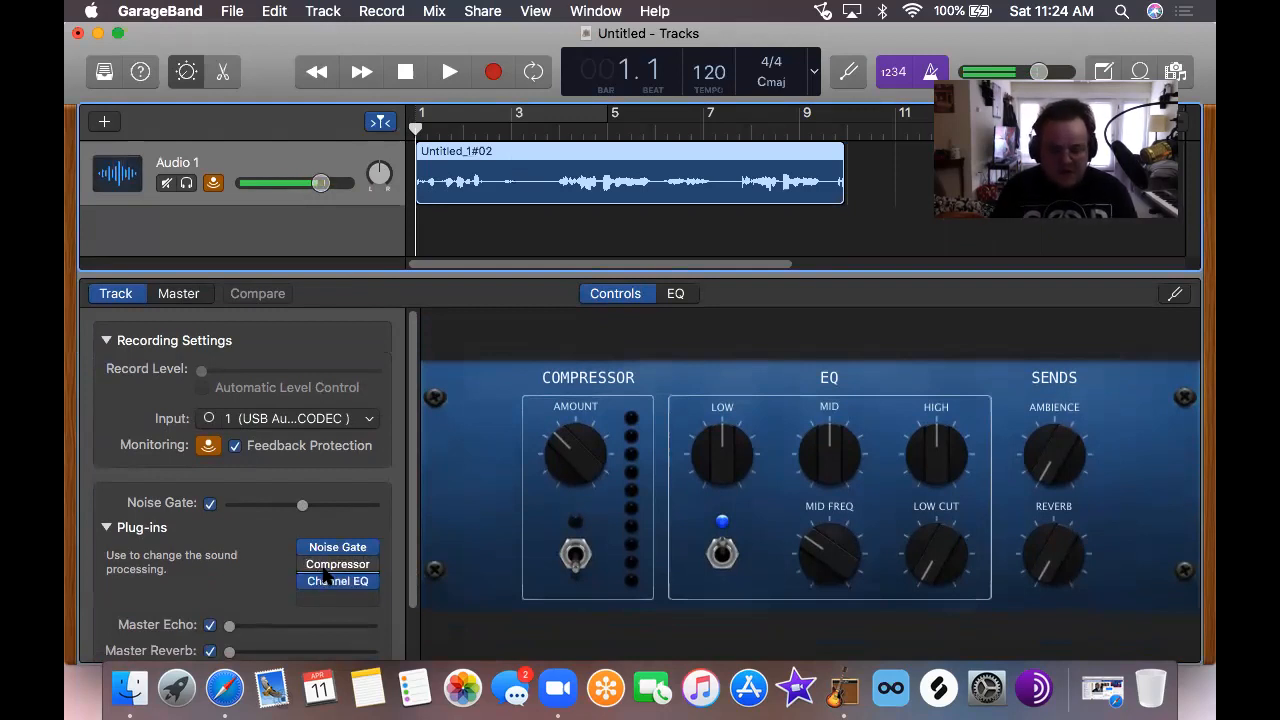
left_click(368, 598)
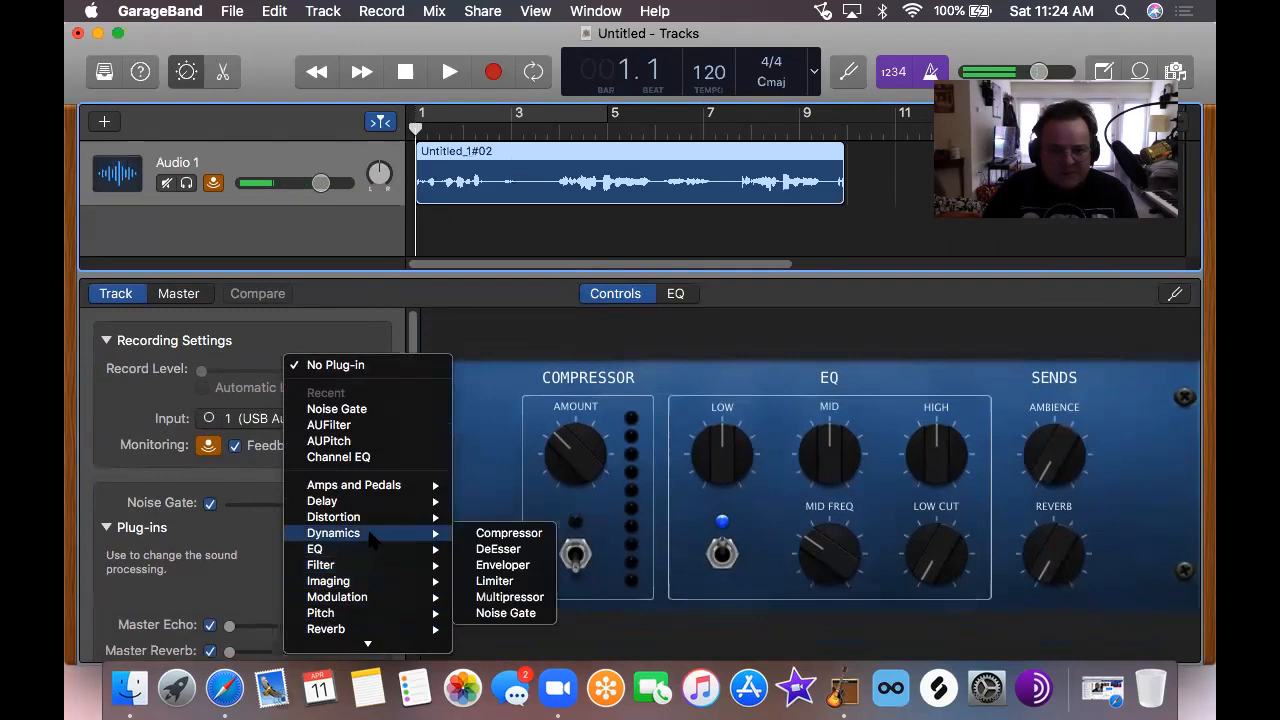
left_click(508, 533)
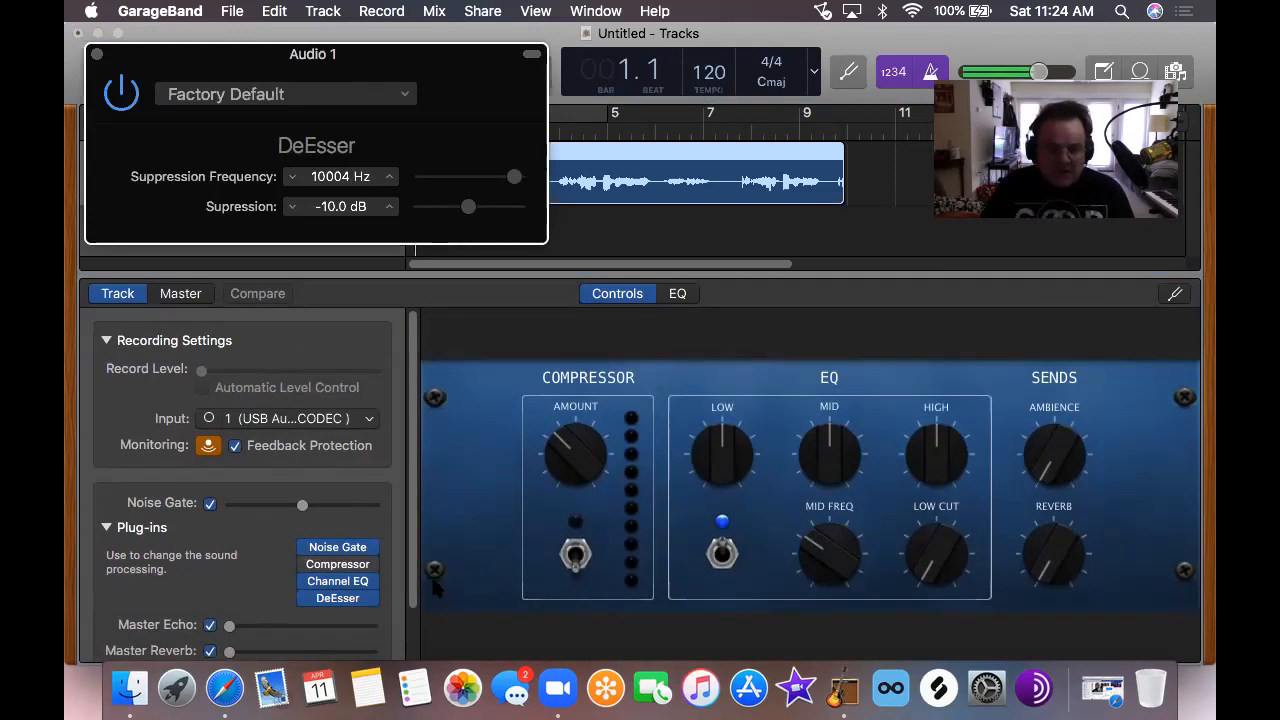
mouse_move(360, 590)
mouse_move(358, 579)
left_mouse_down()
mouse_move(358, 563)
mouse_move(341, 598)
mouse_move(348, 583)
left_mouse_up()
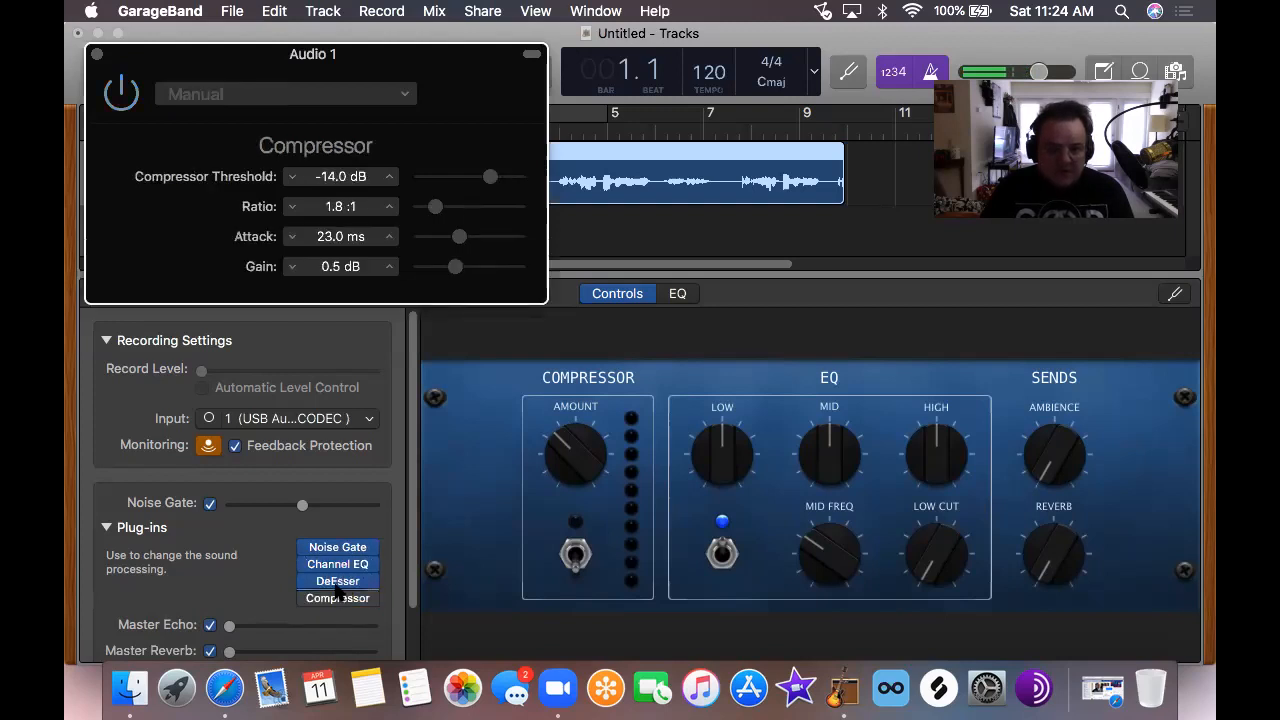
left_click(97, 54)
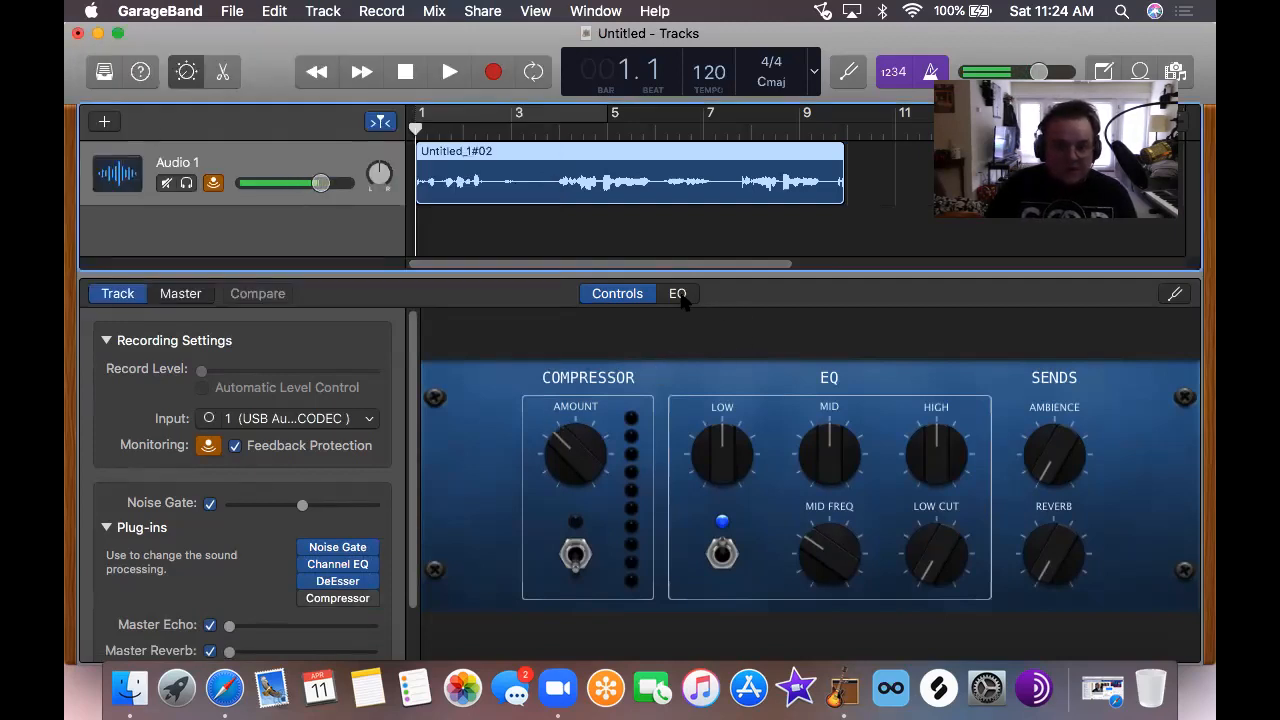
Open the Channel EQ plug-in of Audio 1 and turn on its Analyzer
mouse_move(333, 567)
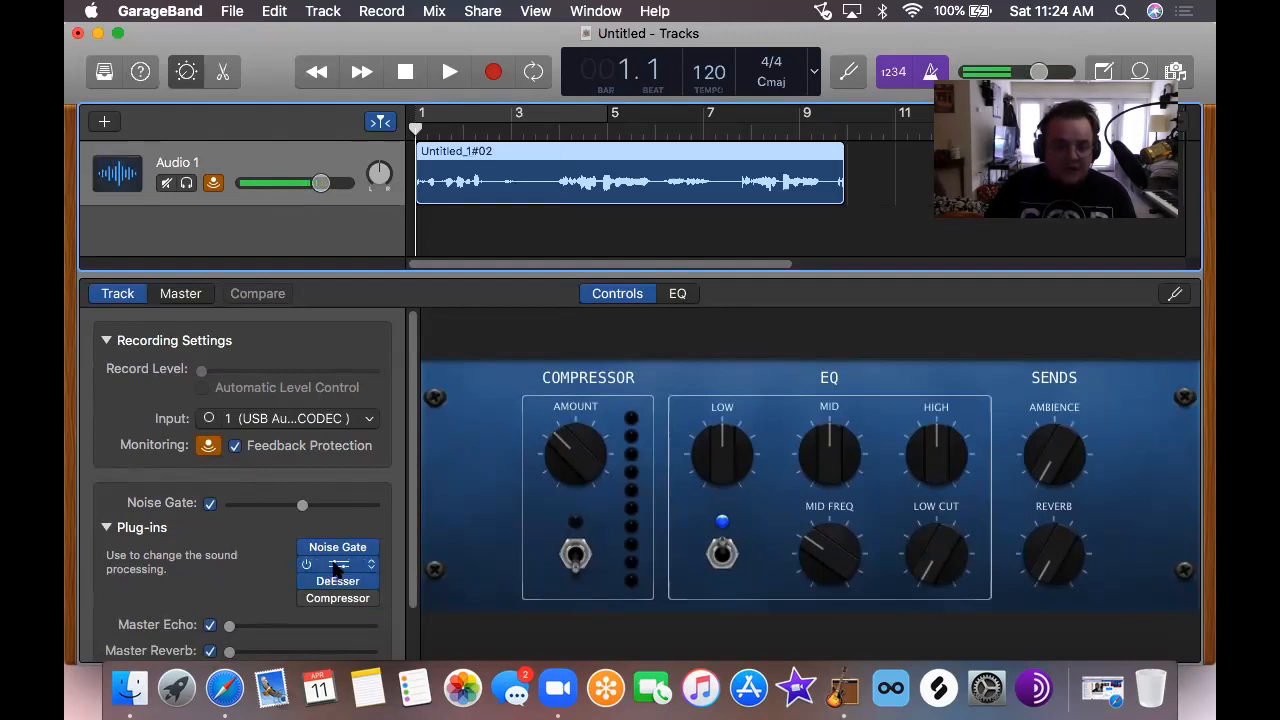
left_click(331, 567)
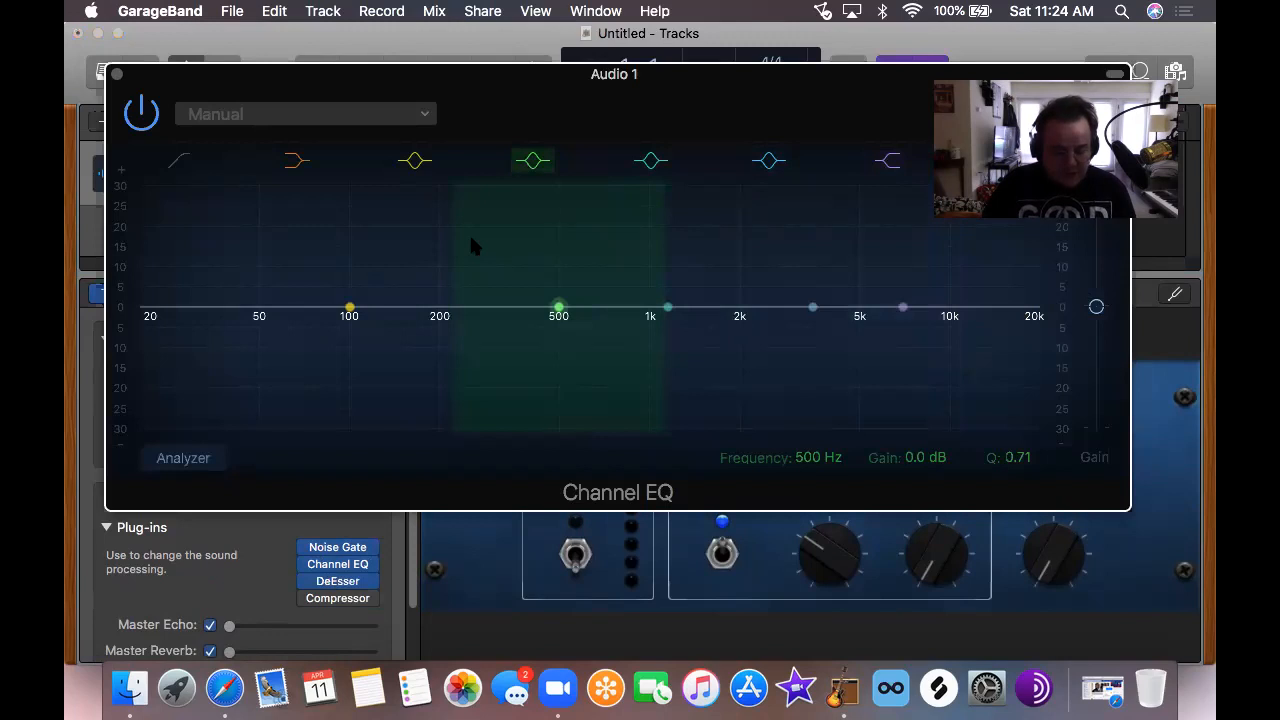
left_click(185, 457)
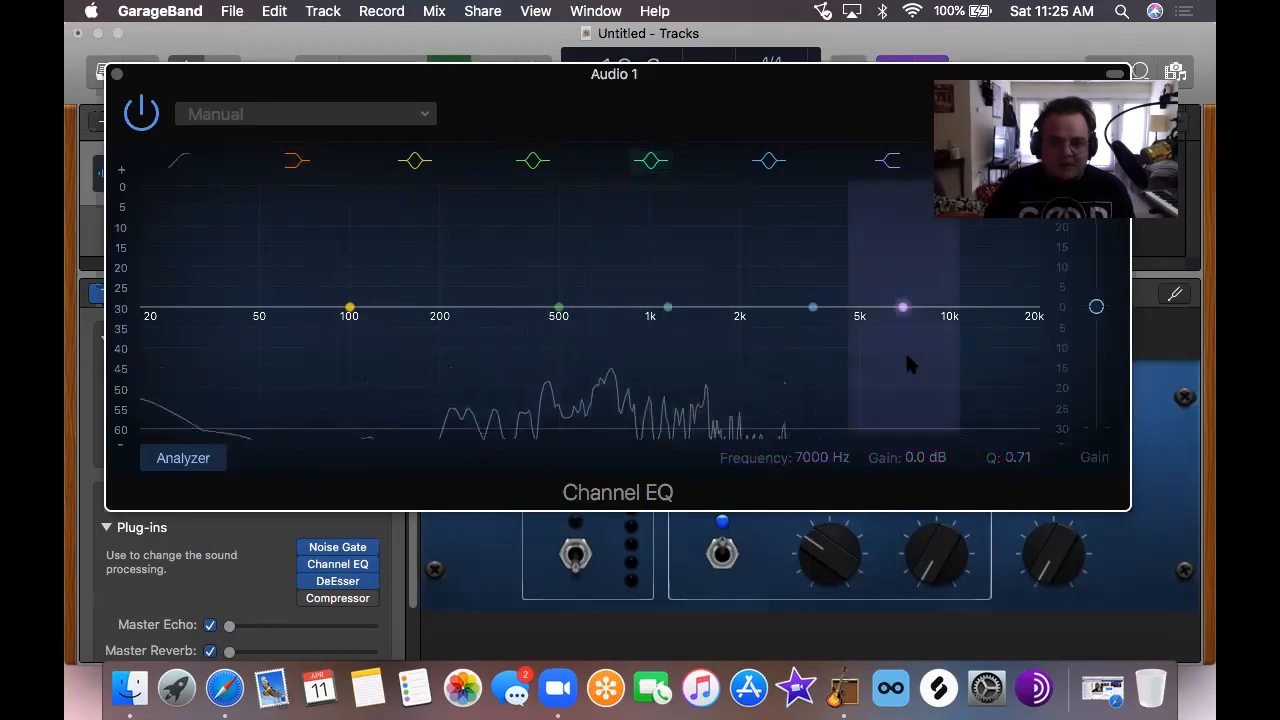
Set a cycle range from bar 1 to the end of the recorded region, keeping the Channel EQ window clear of the ruler
left_click(440, 38)
left_click_drag(424, 73, 477, 278)
left_click(411, 72)
left_click(411, 72)
left_click(450, 72)
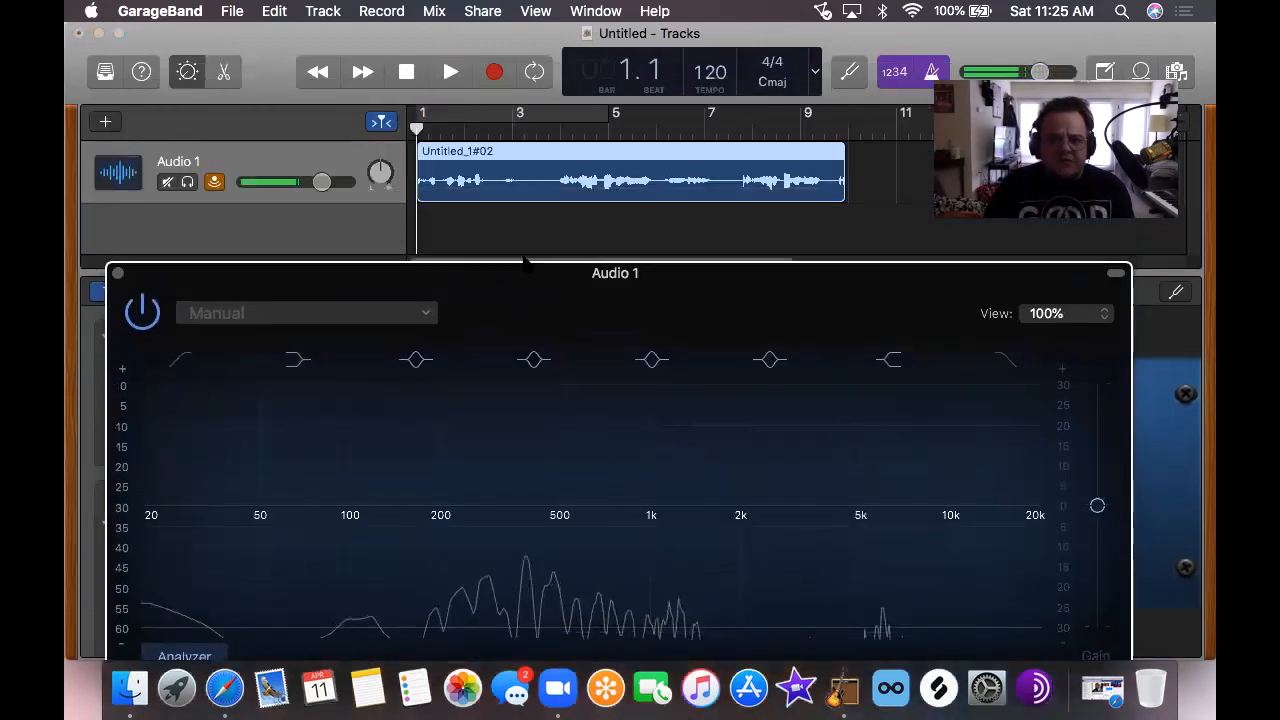
left_click_drag(420, 113, 597, 116)
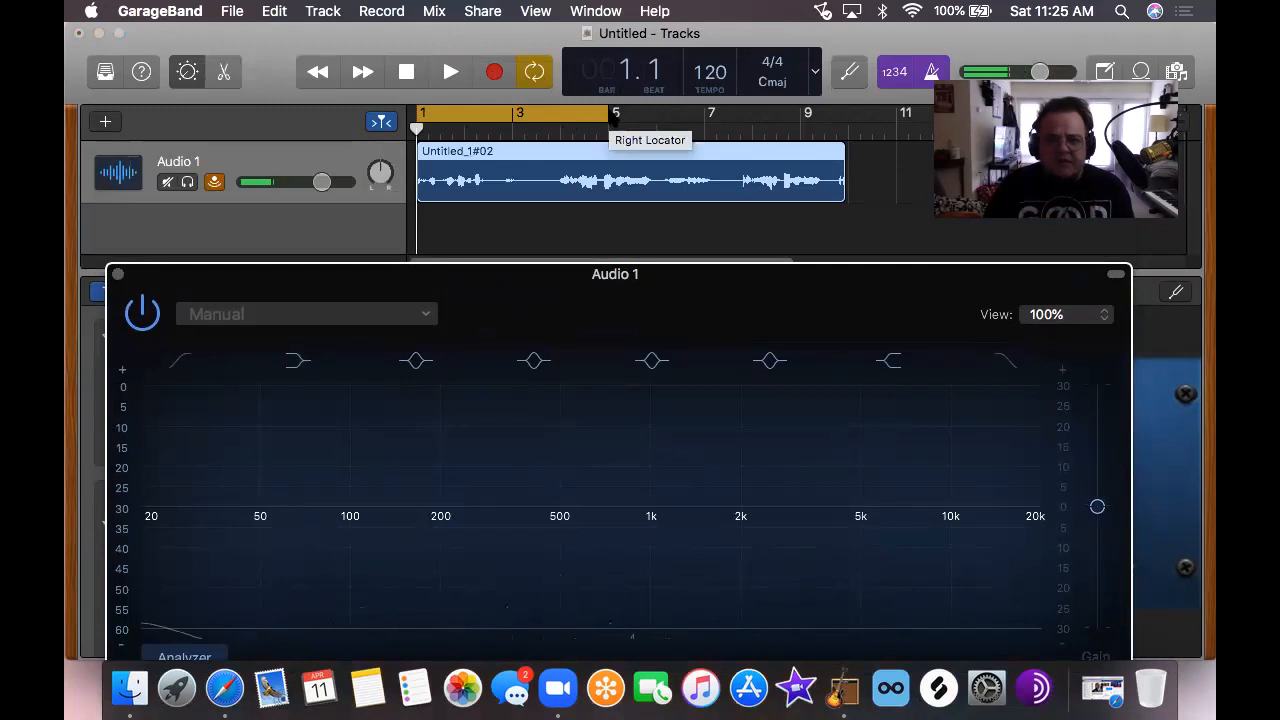
left_click_drag(615, 117, 848, 118)
left_click_drag(630, 270, 629, 144)
Enable the Channel EQ's low-cut filter and set it to 83 Hz with a 24dB/Oct slope
mouse_move(452, 336)
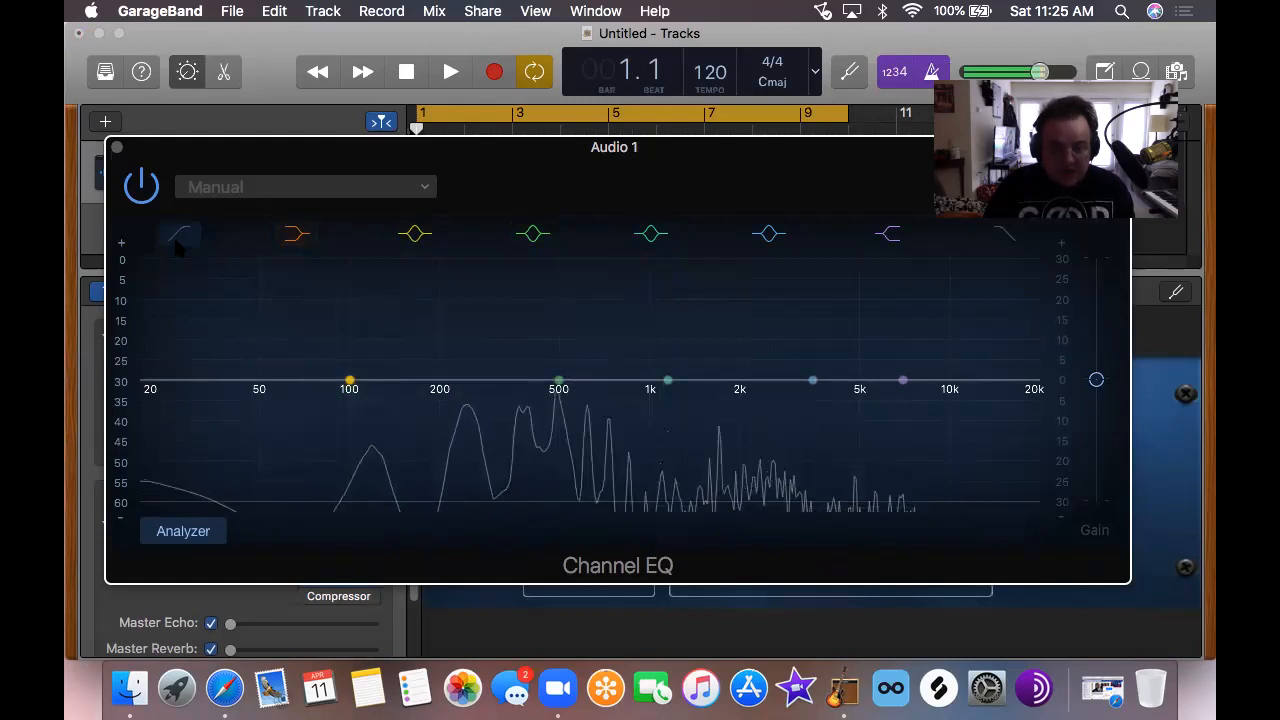
left_click(177, 248)
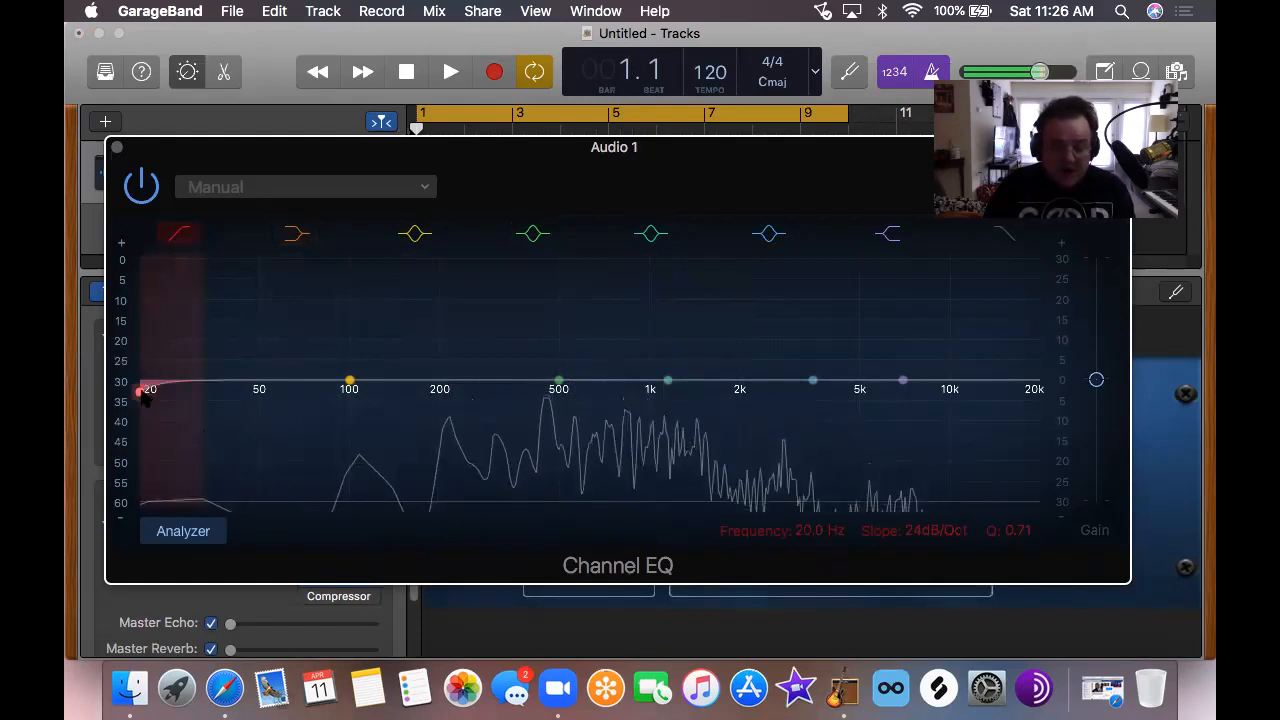
left_click_drag(142, 392, 342, 388)
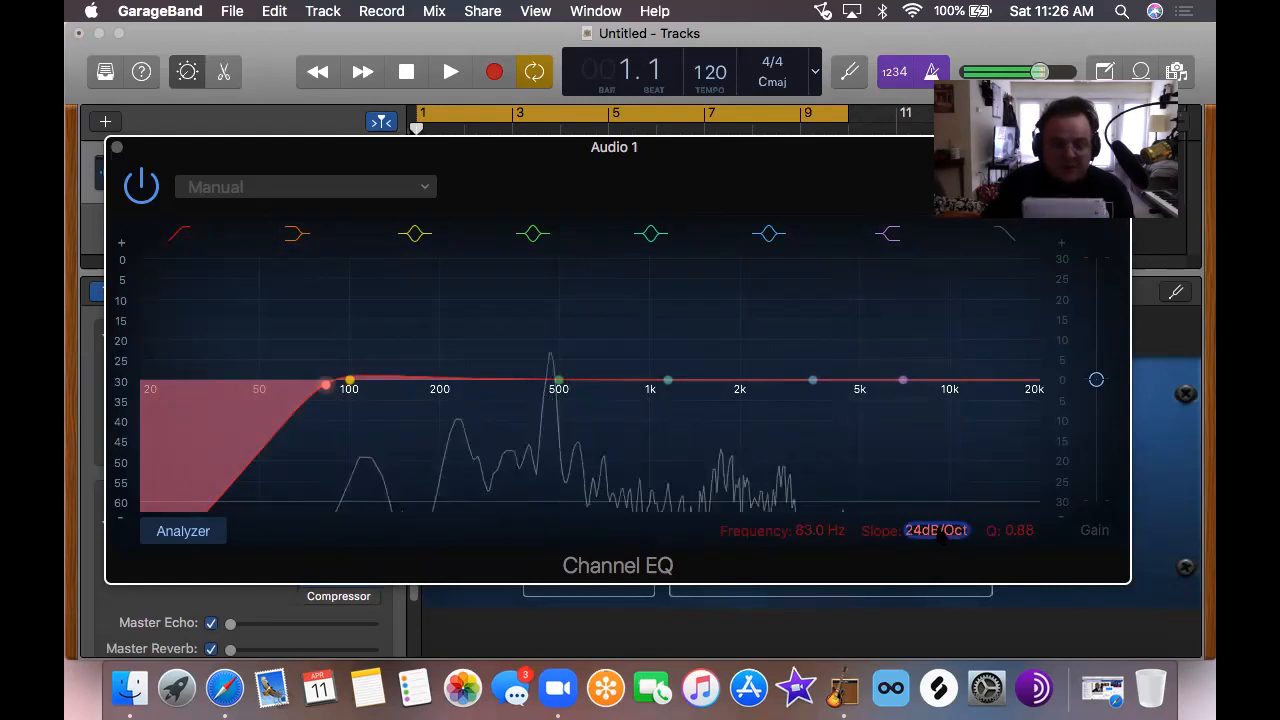
left_click_drag(937, 531, 937, 521)
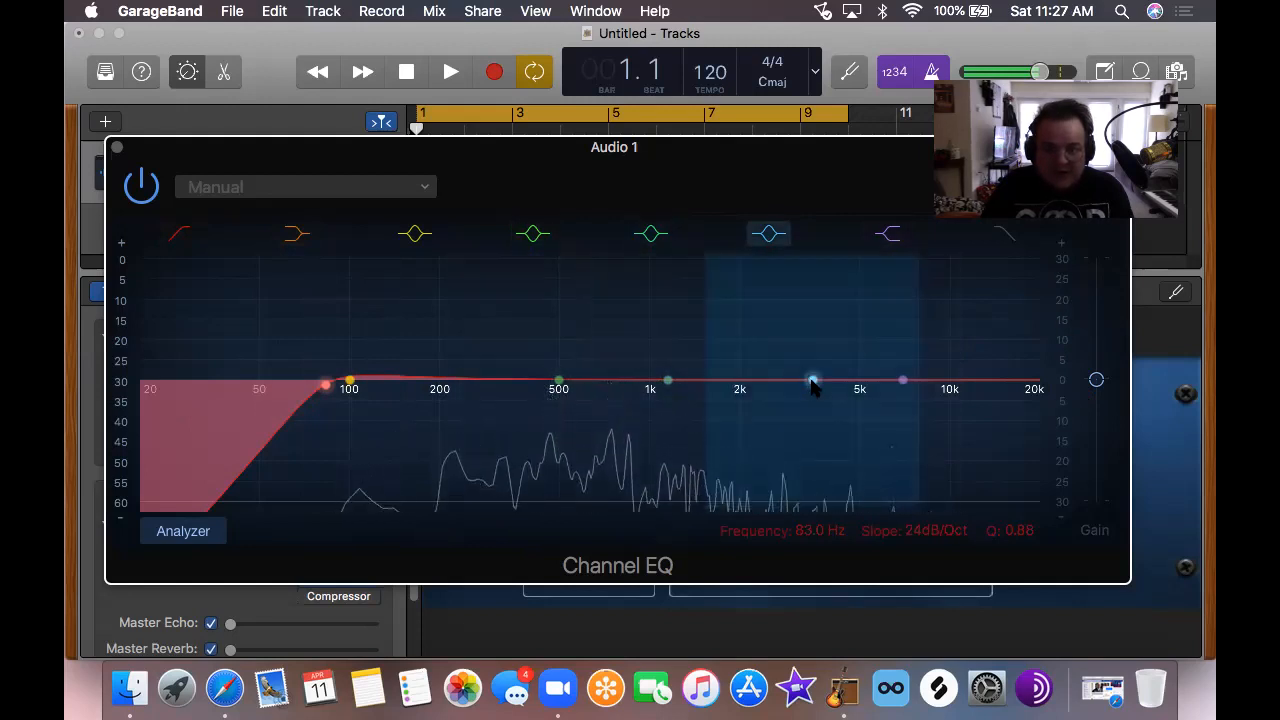
Move the upper-mid bell to 3900 Hz at 0.5 dB, and set the high shelf to 9700 Hz, +3.0 dB and Q 1.20
left_click_drag(812, 383, 830, 381)
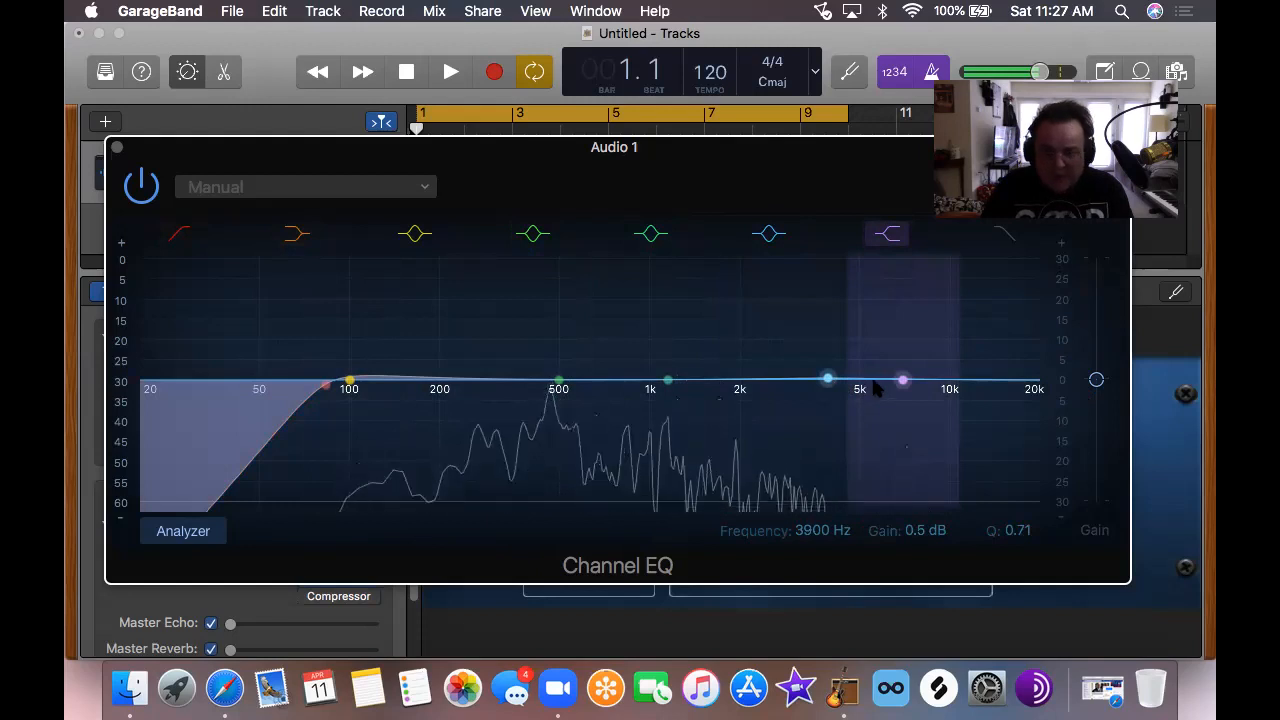
left_click_drag(904, 381, 942, 383)
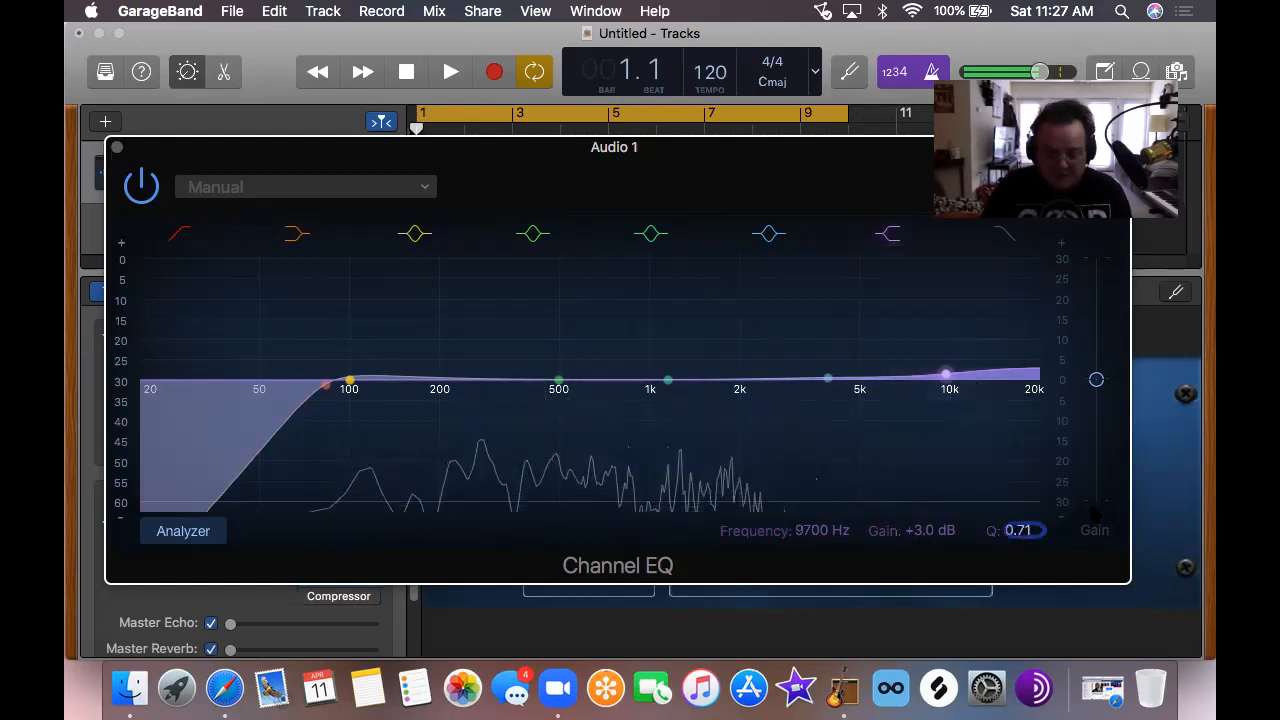
mouse_move(1020, 531)
left_mouse_down()
mouse_move(1020, 546)
mouse_move(1020, 530)
left_mouse_up()
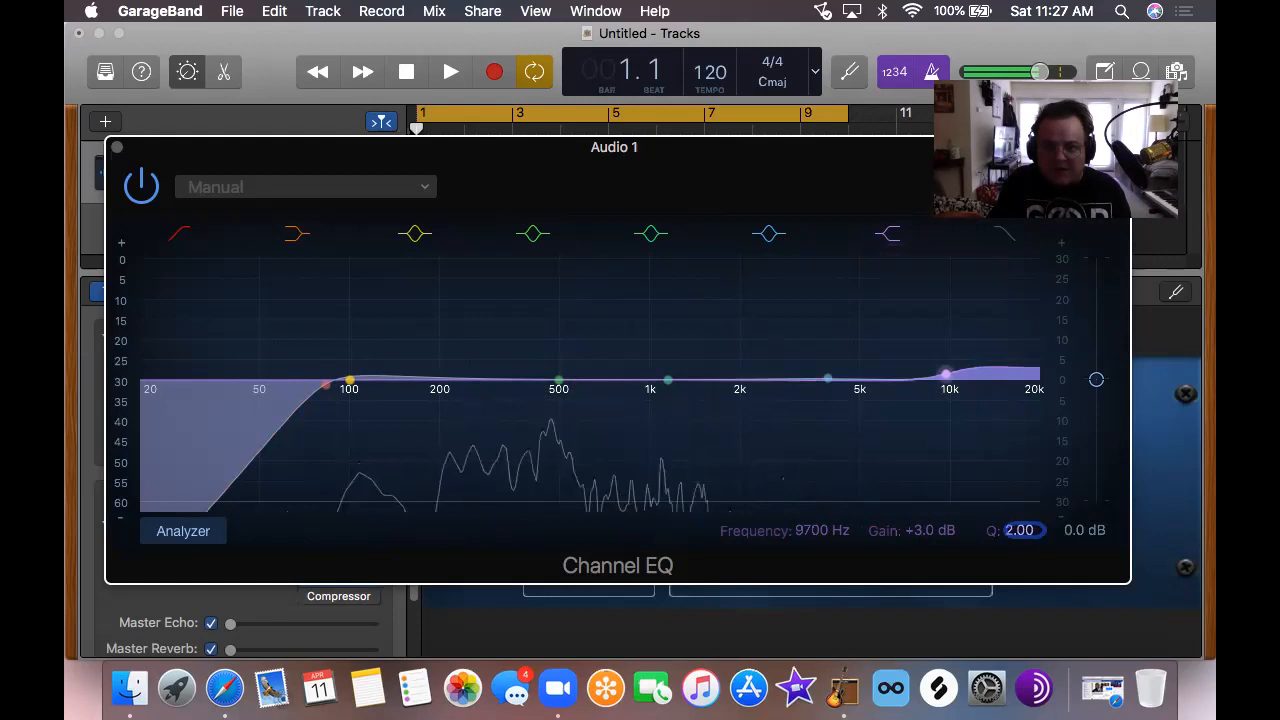
left_click_drag(1020, 530, 1020, 536)
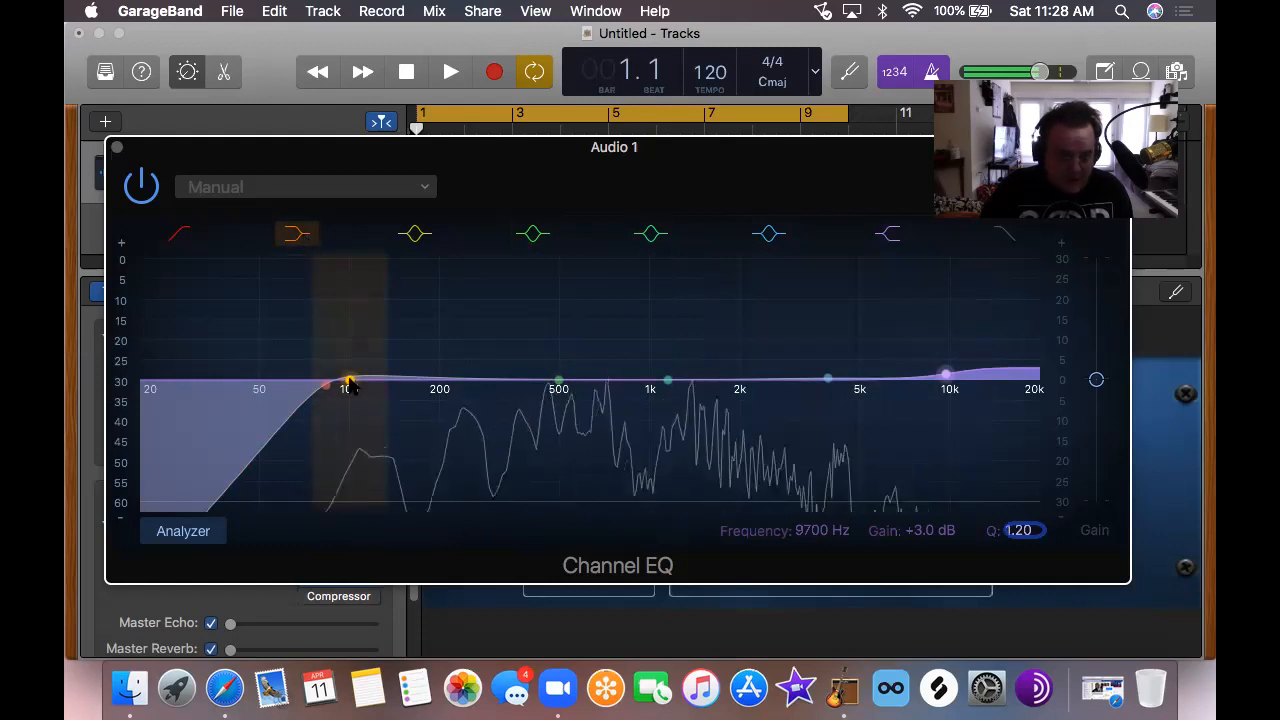
Boost the low shelf by 3.5 dB at 102 Hz, and cut the low-mid bell by 2.0 dB at 415 Hz with Q 1.00
left_click_drag(349, 386, 351, 358)
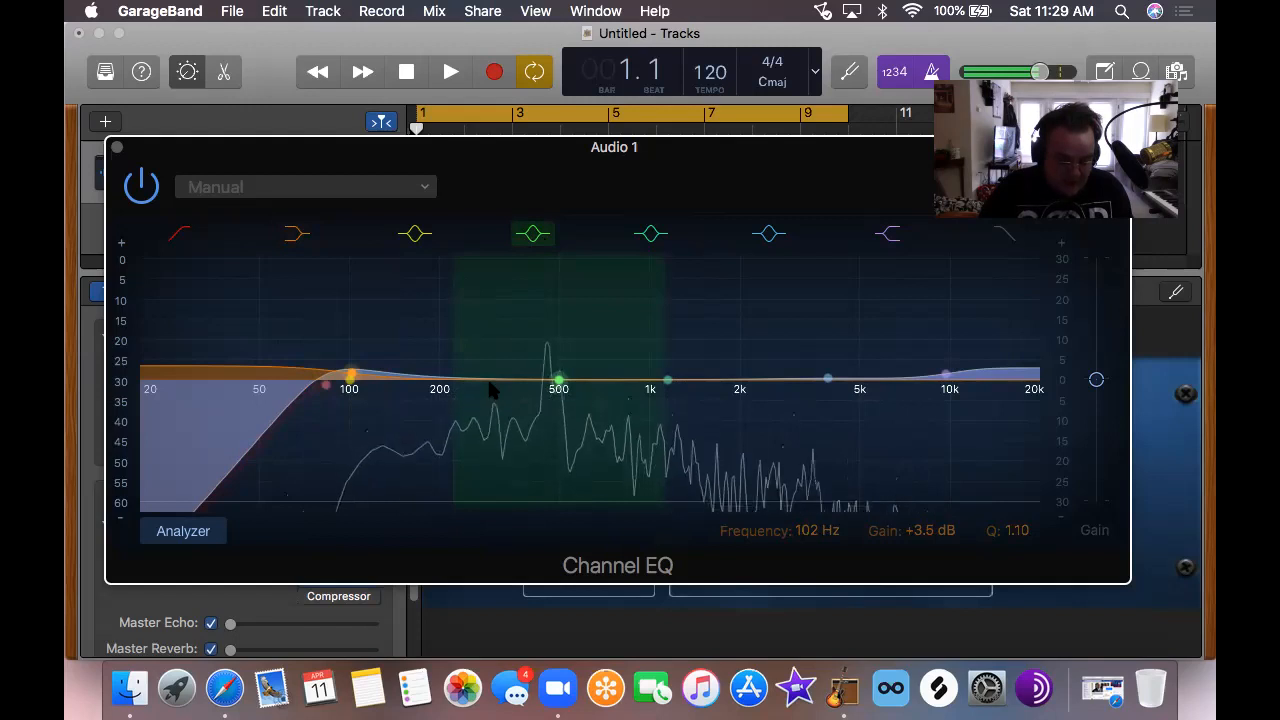
left_click_drag(558, 388, 550, 385)
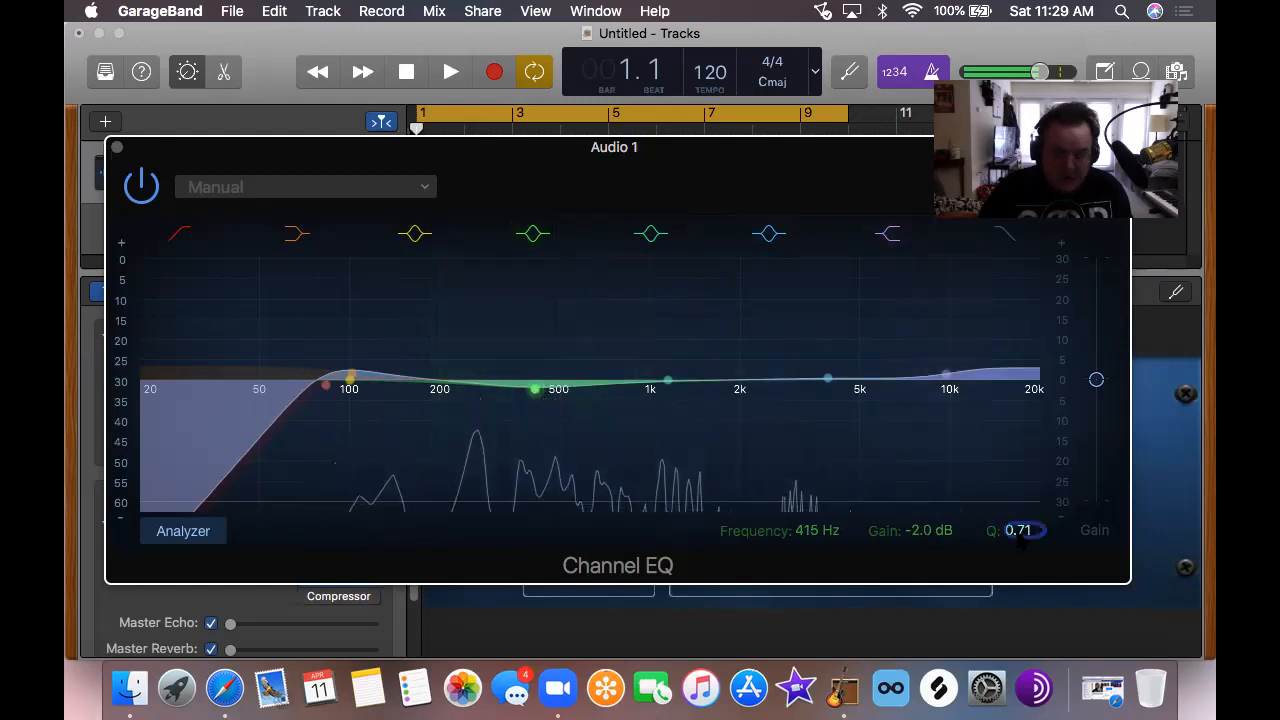
left_click_drag(1019, 531, 1019, 524)
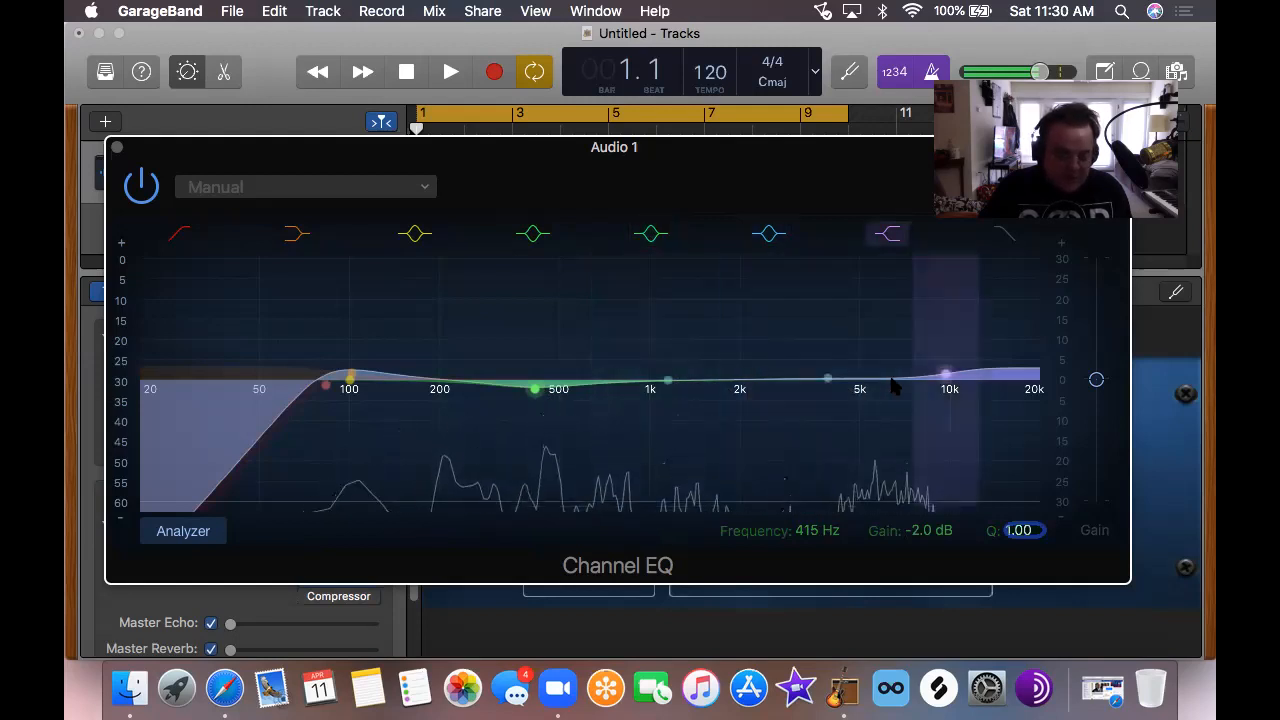
Set the upper-mid bell to 4100 Hz with +3.0 dB gain and Q 0.54
left_click(828, 384)
left_click_drag(828, 384, 830, 385)
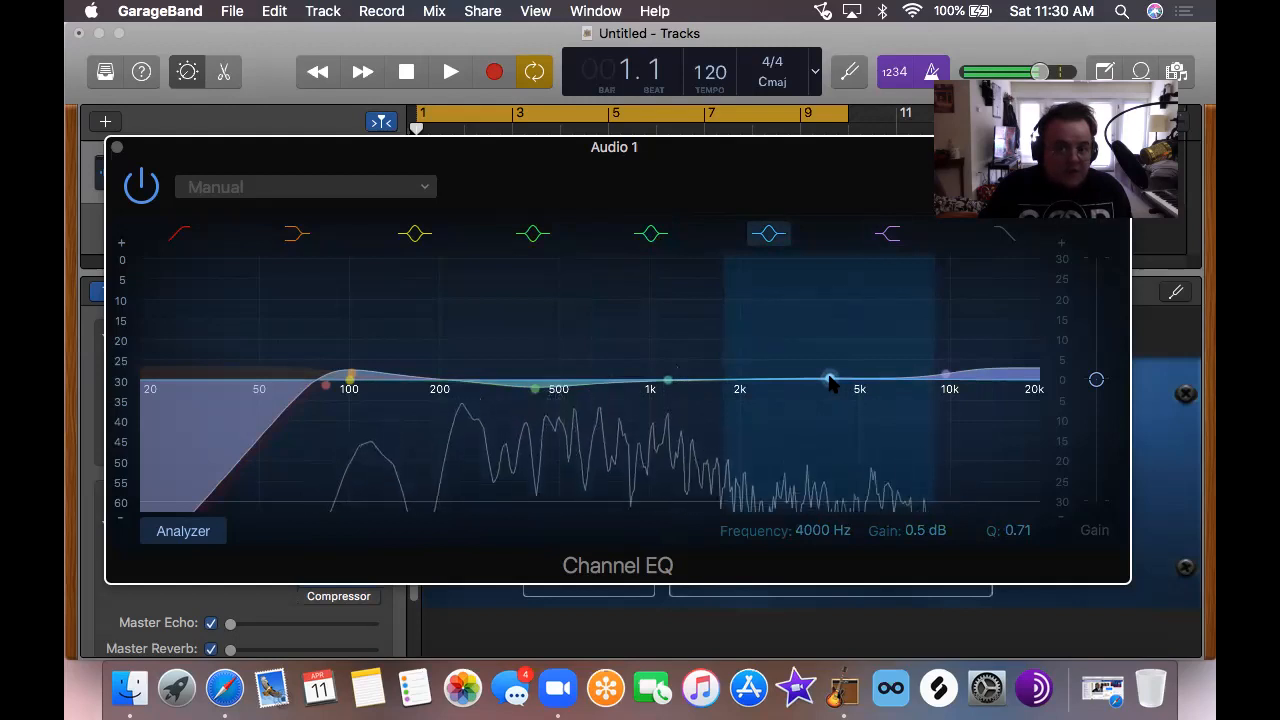
mouse_move(830, 384)
left_mouse_down()
mouse_move(697, 388)
mouse_move(901, 386)
mouse_move(701, 383)
mouse_move(840, 388)
left_mouse_up()
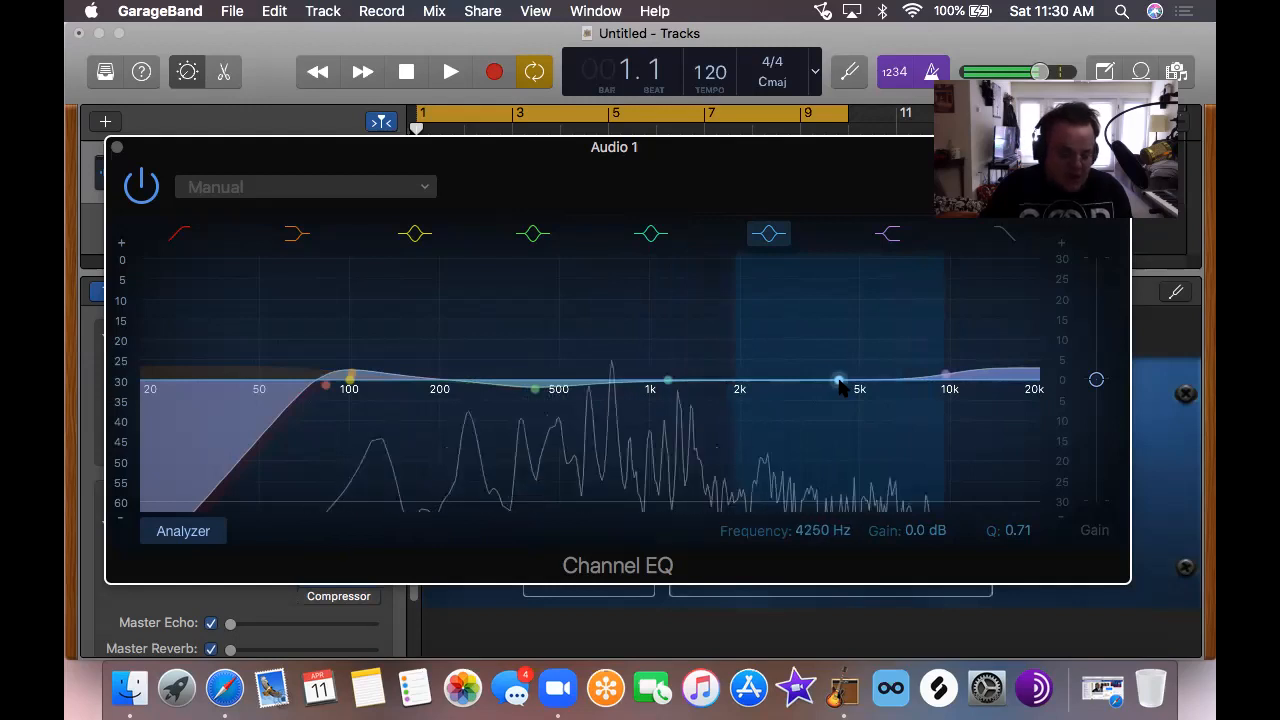
left_click_drag(840, 388, 835, 370)
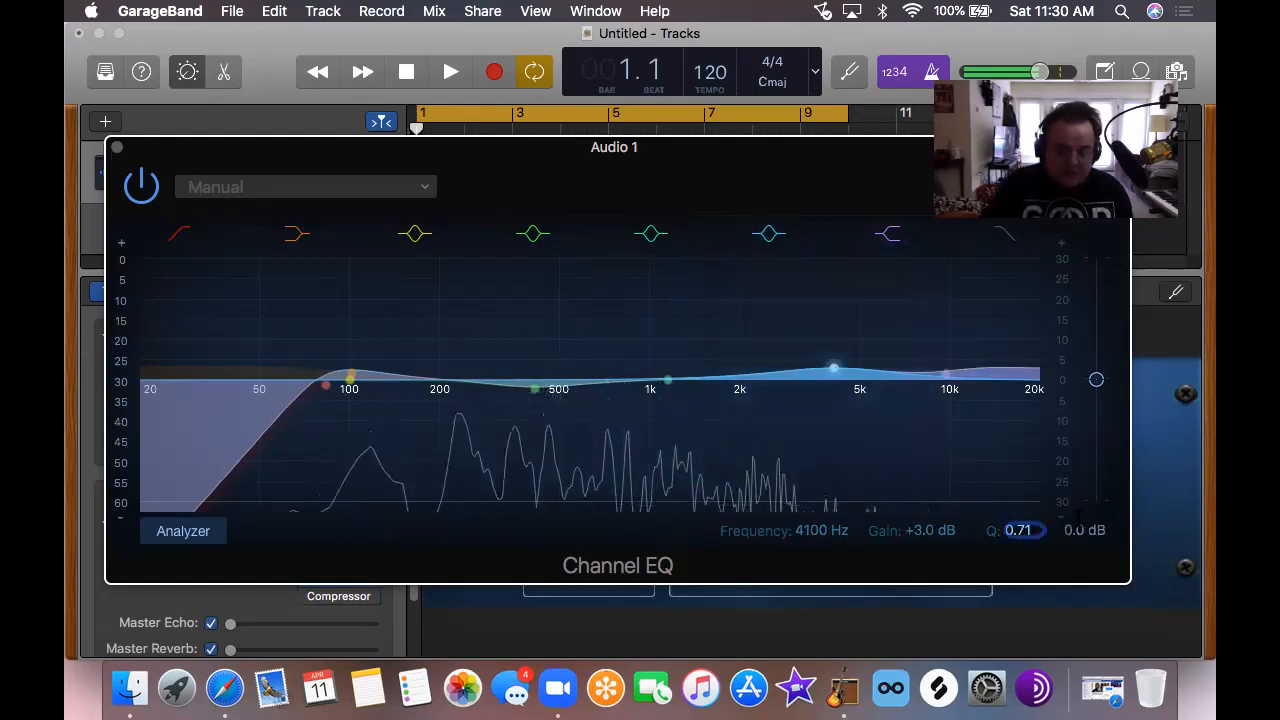
left_click_drag(1019, 531, 1019, 543)
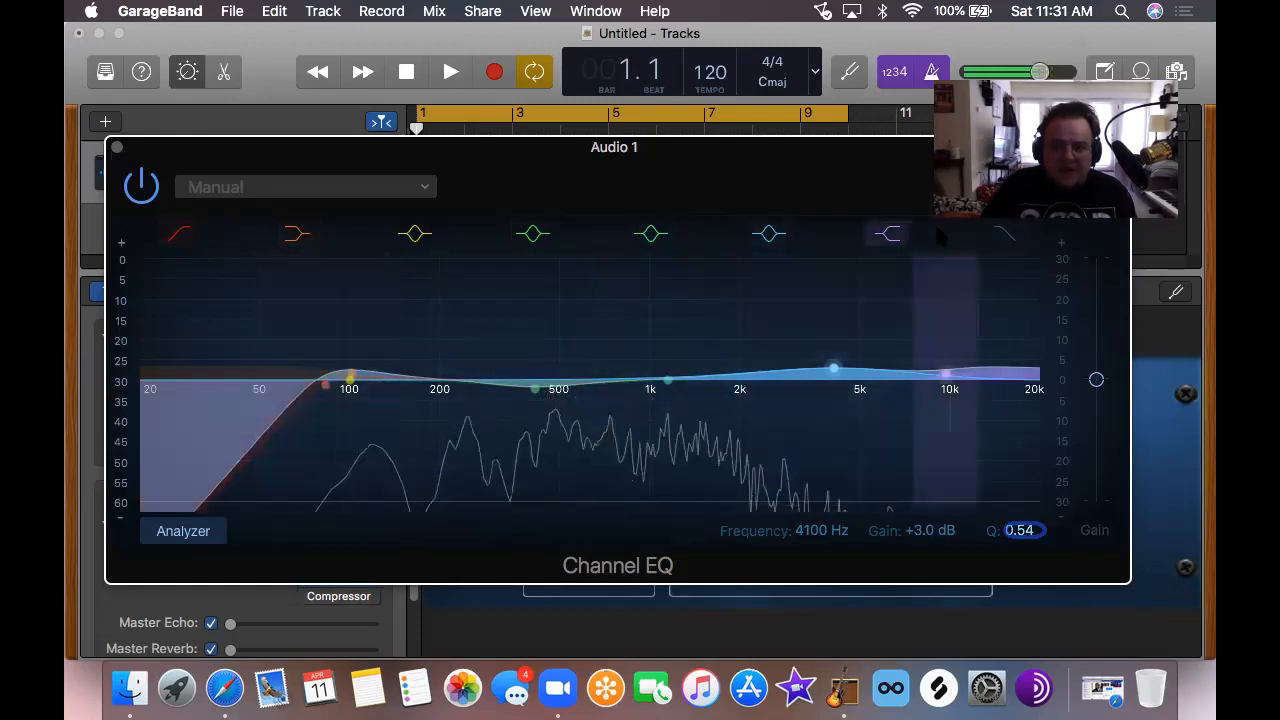
Try a high-cut filter at 14600 Hz with a 12dB/Oct slope, and switch it off again
left_click(1003, 236)
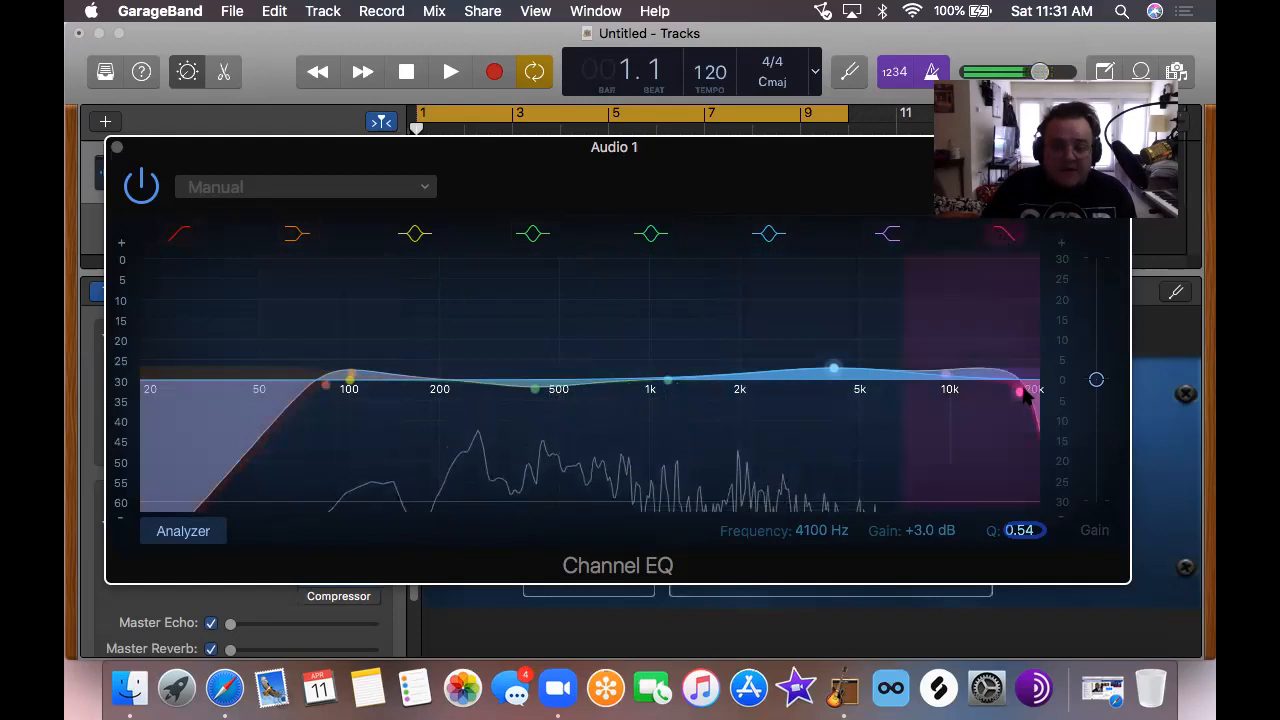
left_click_drag(1020, 393, 998, 392)
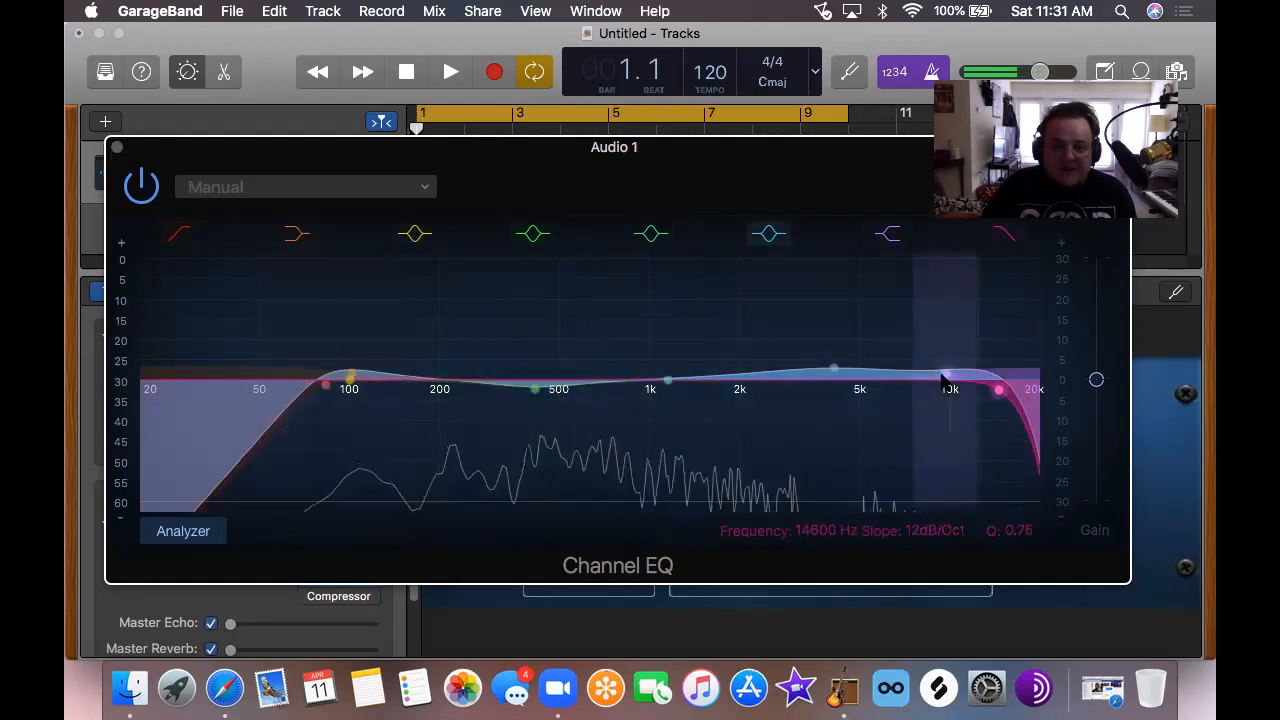
left_click(1008, 234)
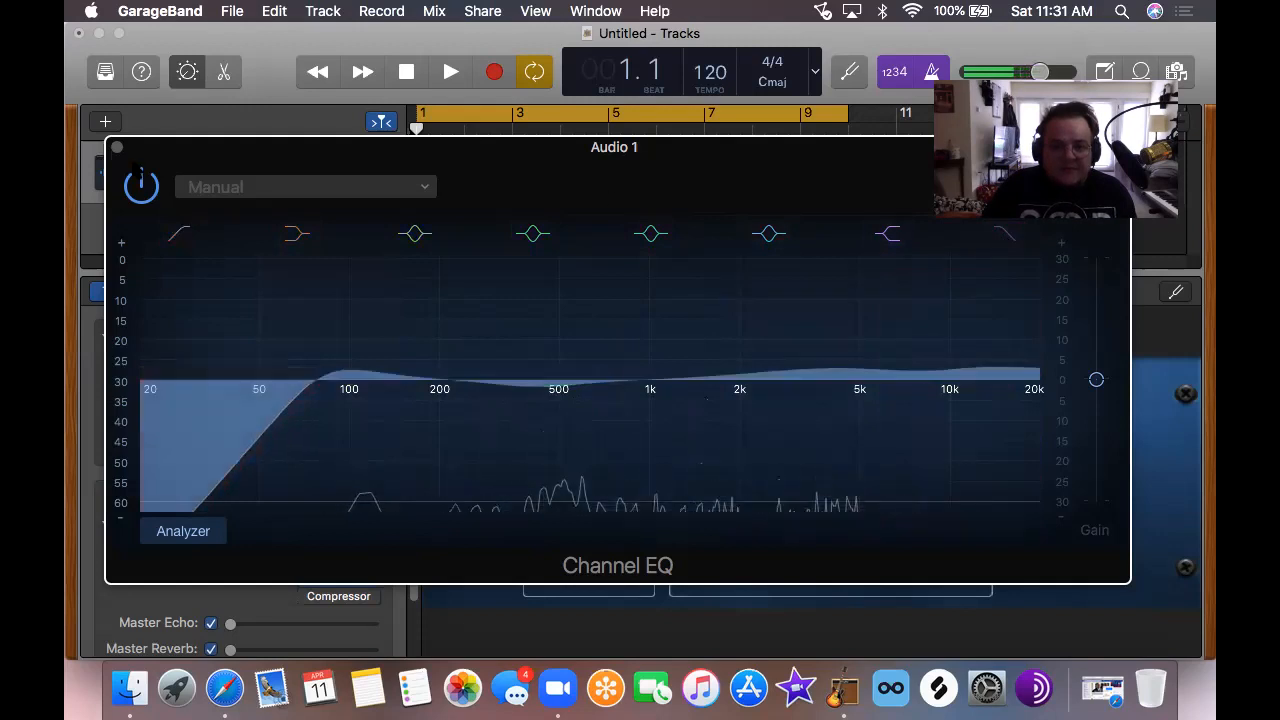
Close the Channel EQ, switch on the track's Compressor, and set its threshold to -29.5 dB and ratio to 6.1:1
left_click(117, 148)
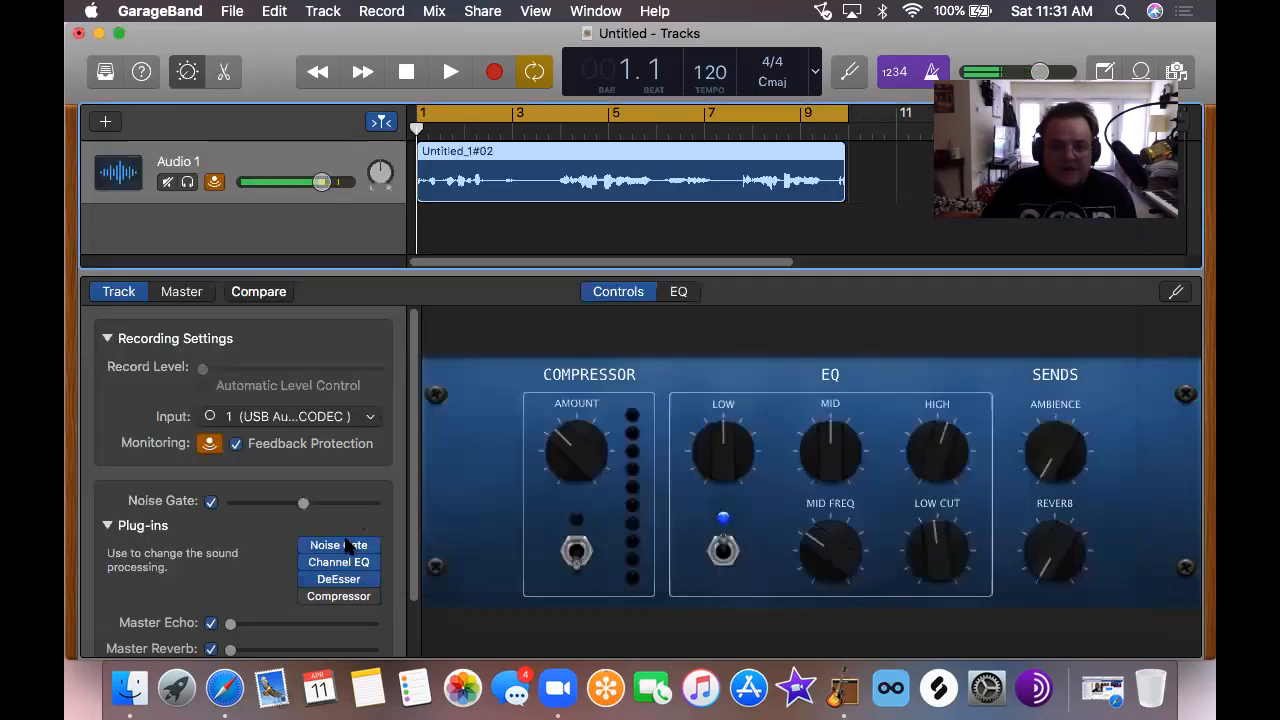
mouse_move(338, 598)
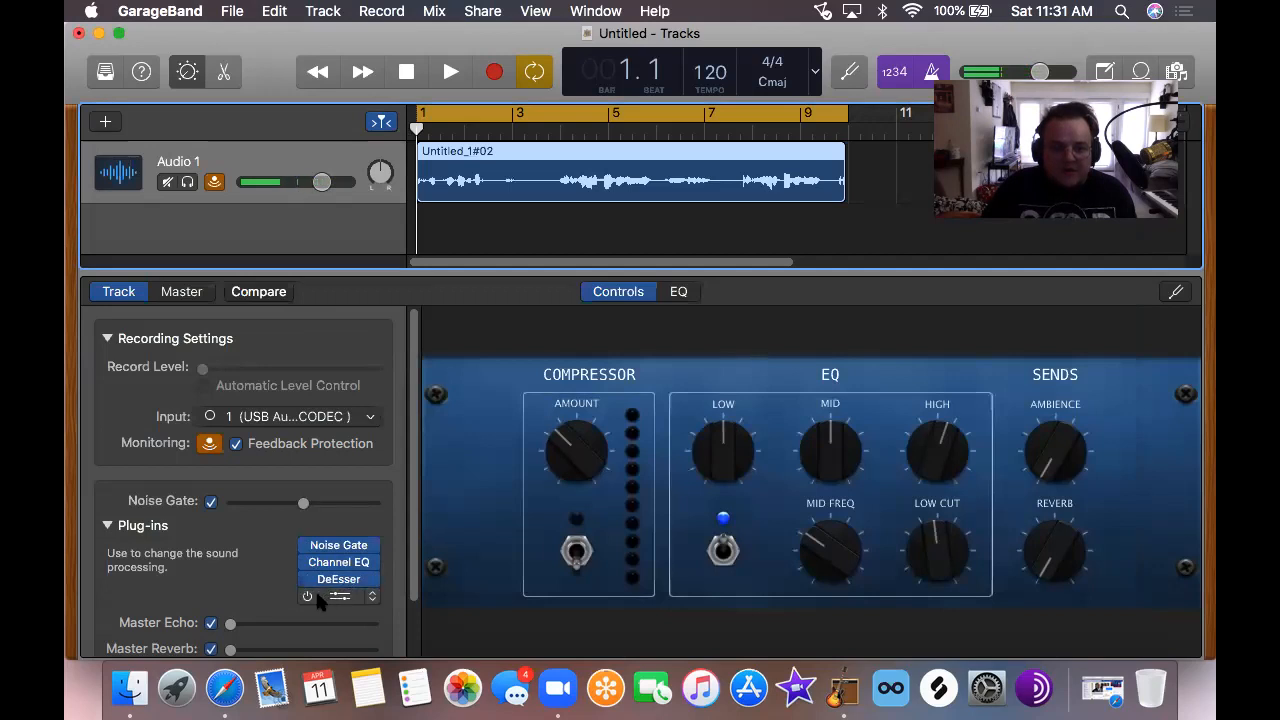
left_click(307, 596)
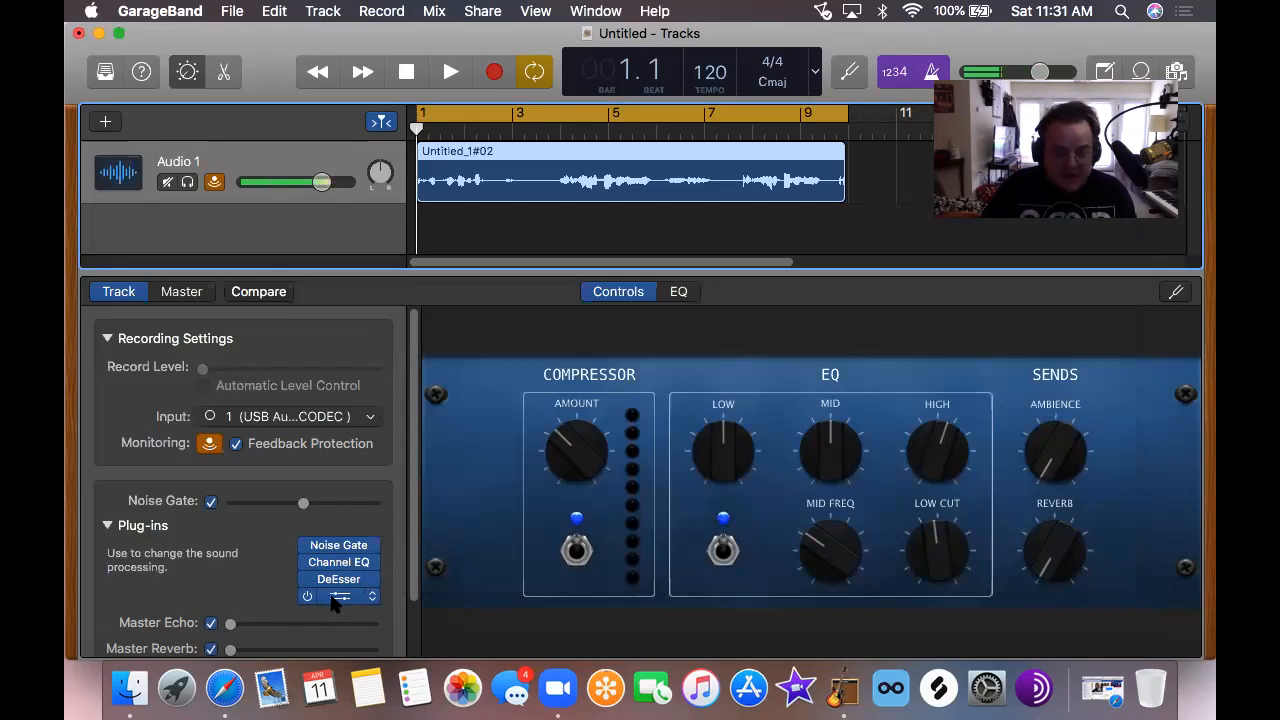
left_click(338, 597)
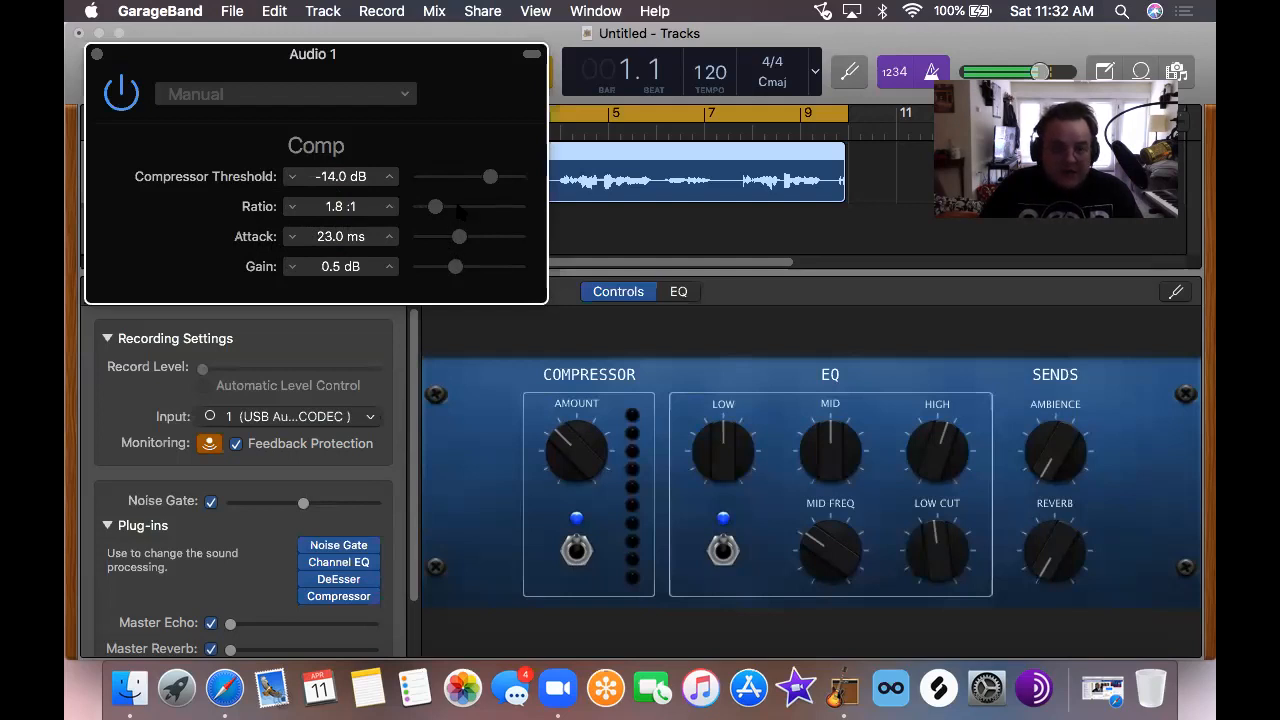
left_click_drag(491, 187, 460, 193)
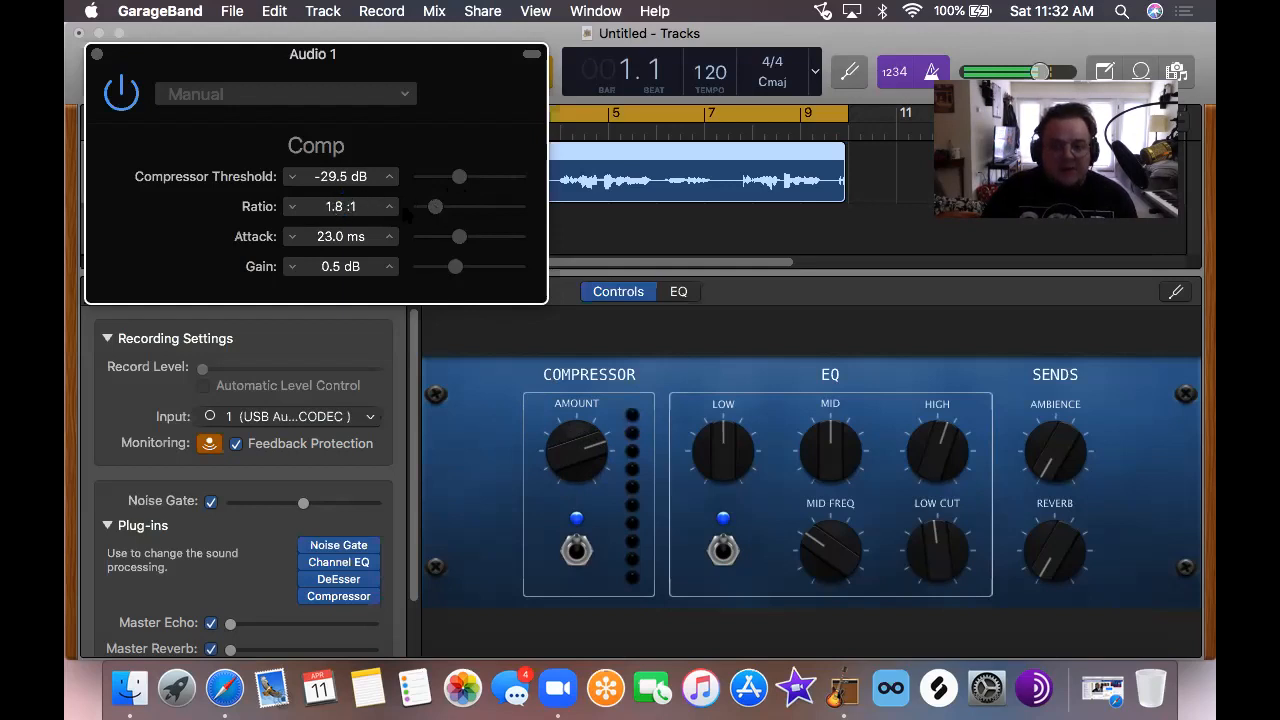
left_click_drag(437, 210, 472, 218)
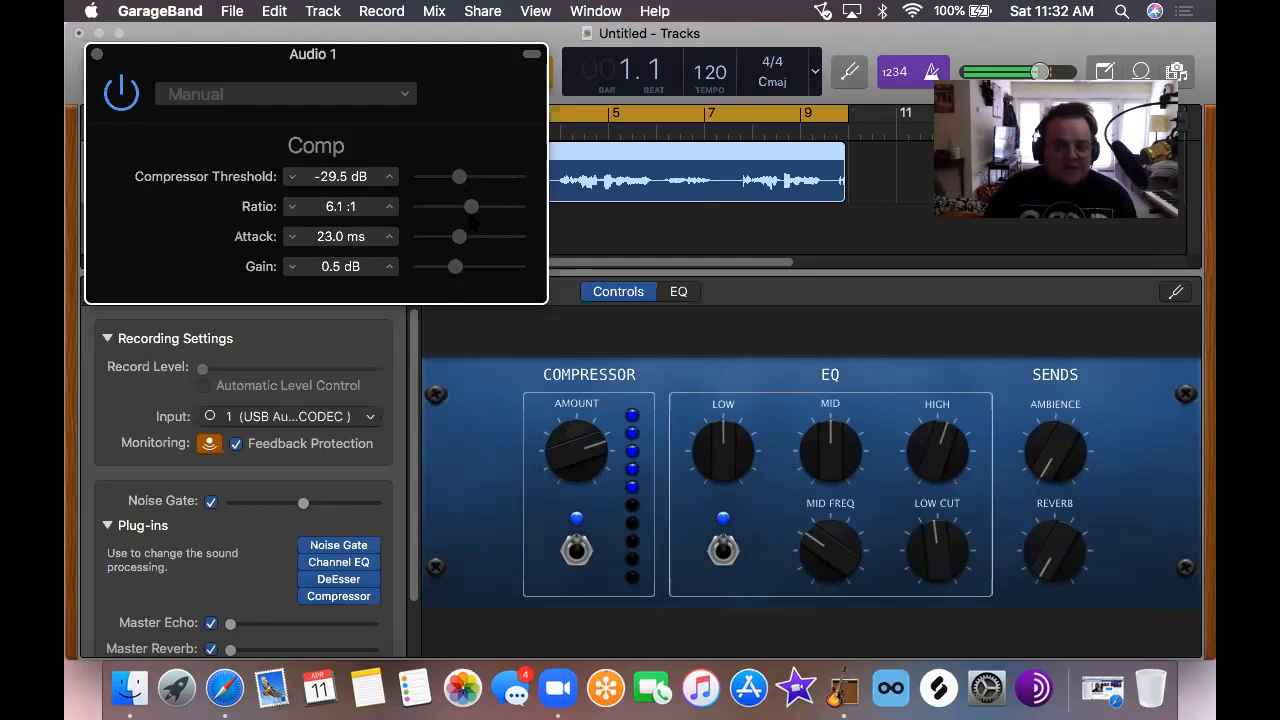
mouse_move(474, 218)
left_mouse_down()
mouse_move(435, 222)
mouse_move(471, 224)
left_mouse_up()
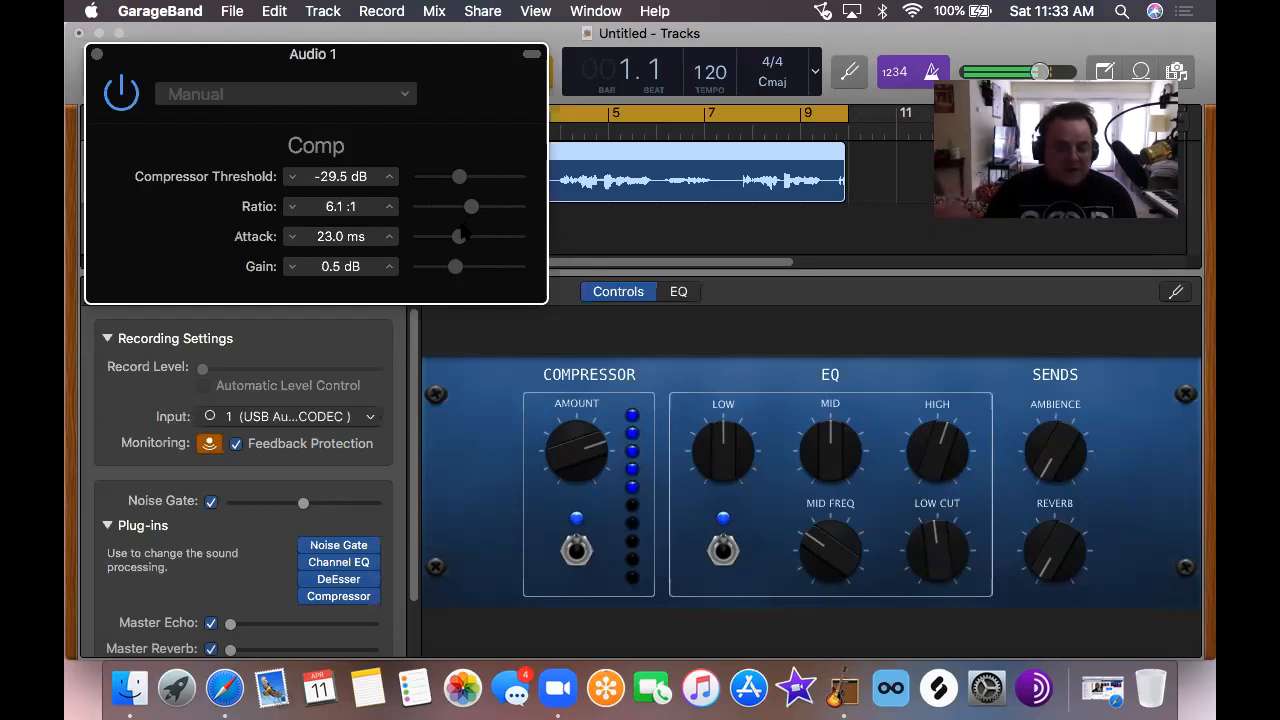
Set the Compressor's attack to 18.0 ms and its gain to 4.5 dB, and close the plug-in window
left_click_drag(460, 236, 462, 246)
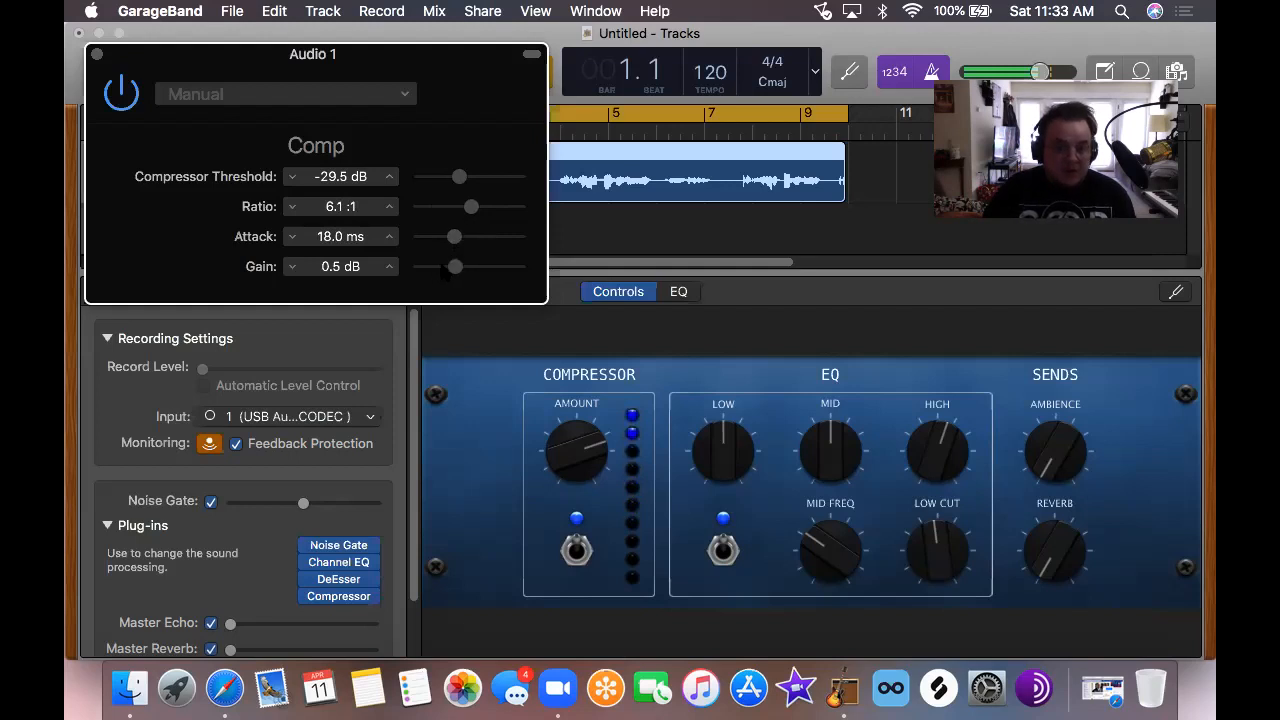
left_click_drag(456, 270, 466, 272)
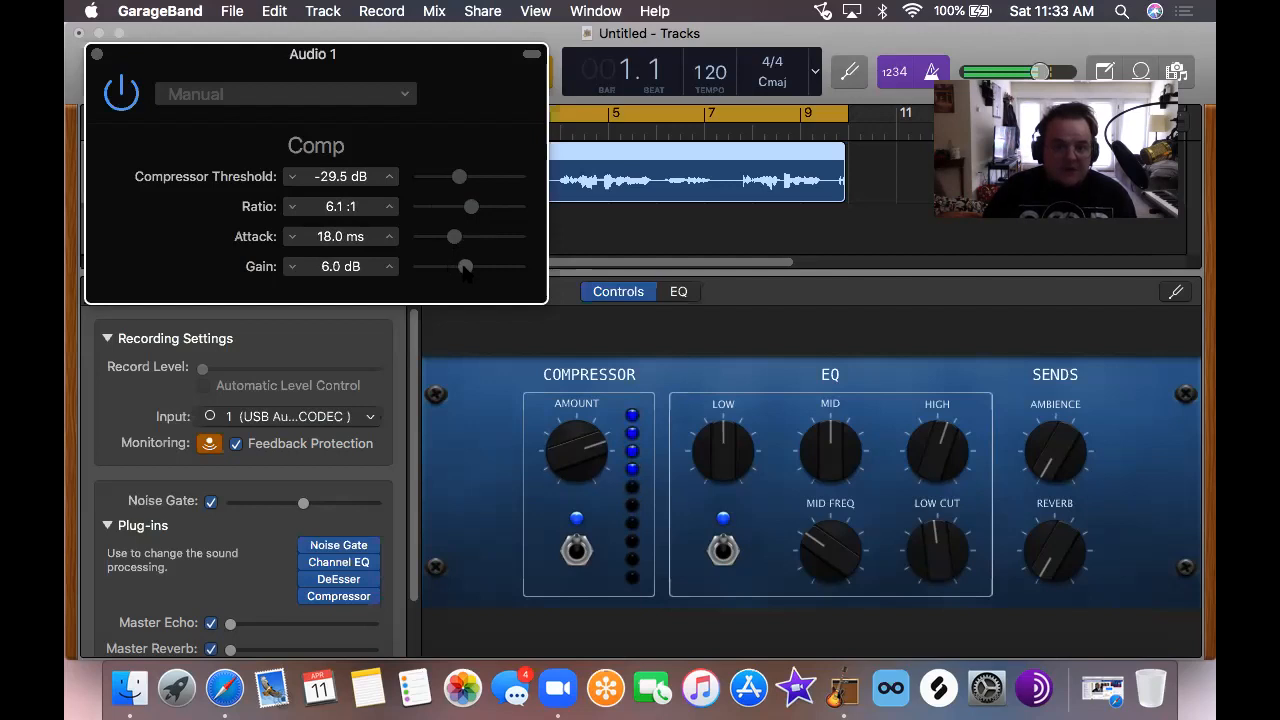
left_click_drag(463, 270, 462, 270)
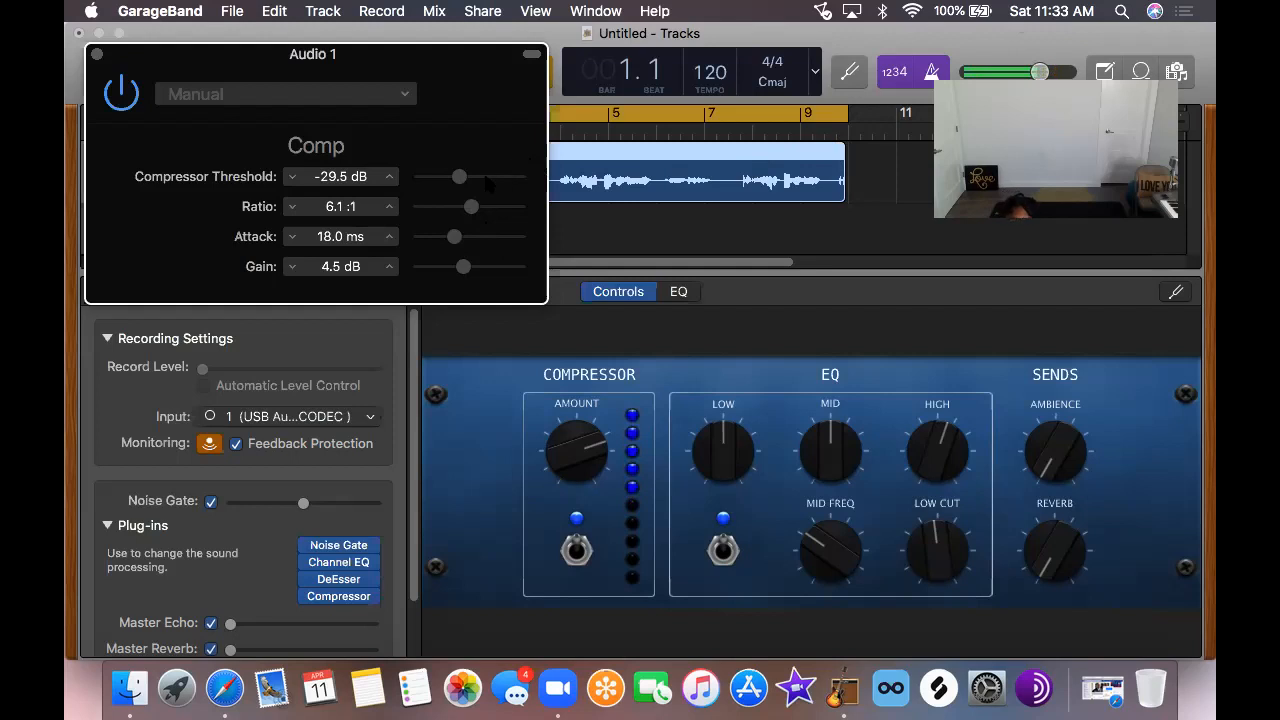
left_click(97, 54)
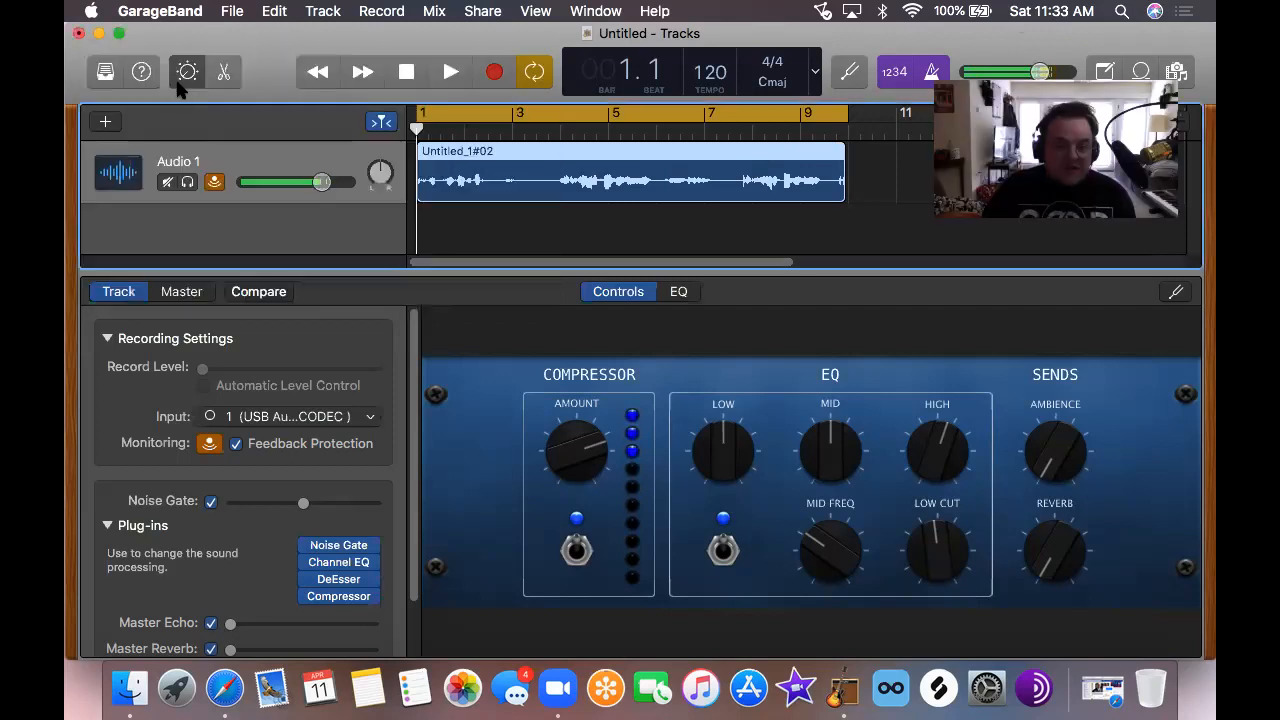
Set the track's DeEsser to a suppression frequency of 6502 Hz and a suppression of -7.5 dB
left_click(330, 586)
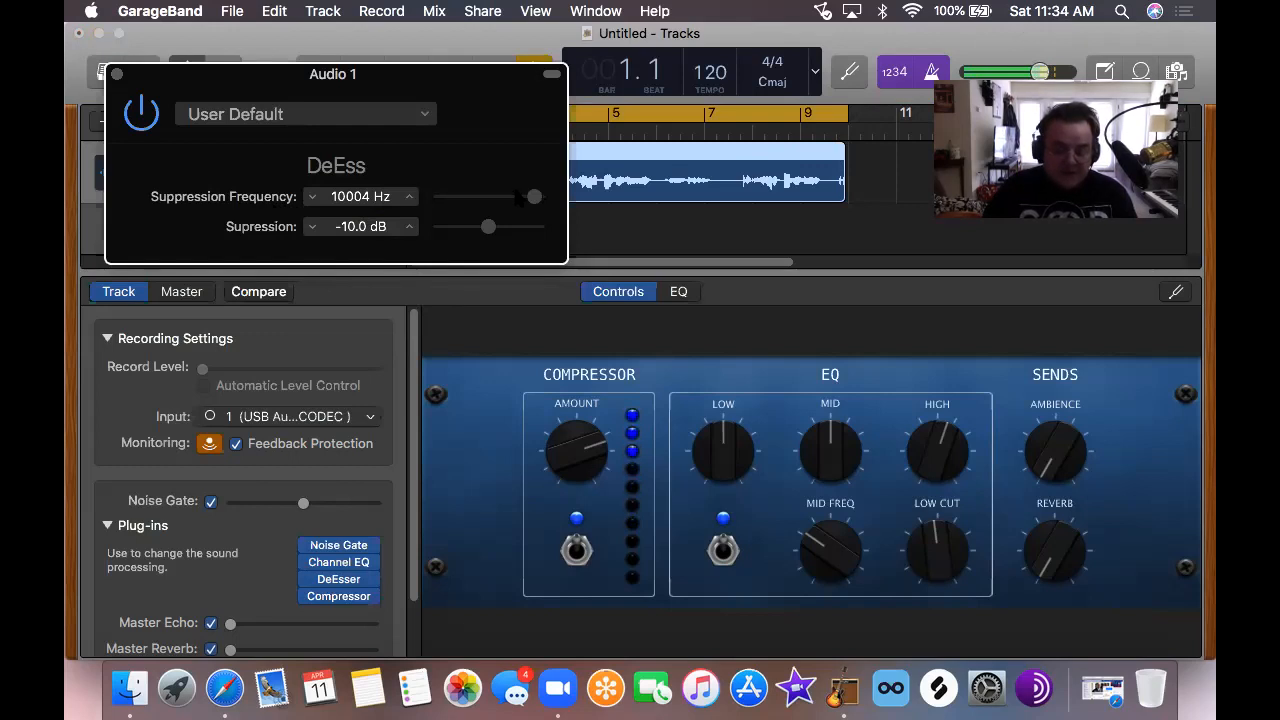
left_click_drag(528, 200, 522, 205)
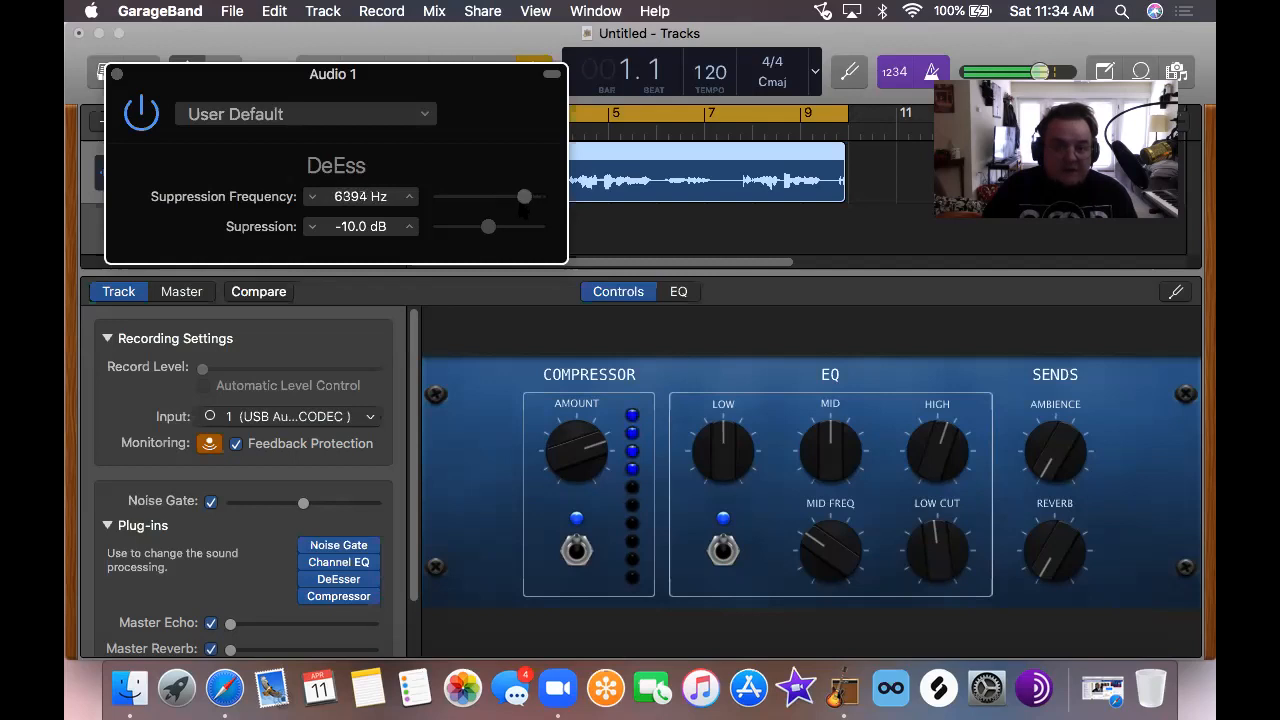
double_click(350, 196)
type("6500")
key("Return")
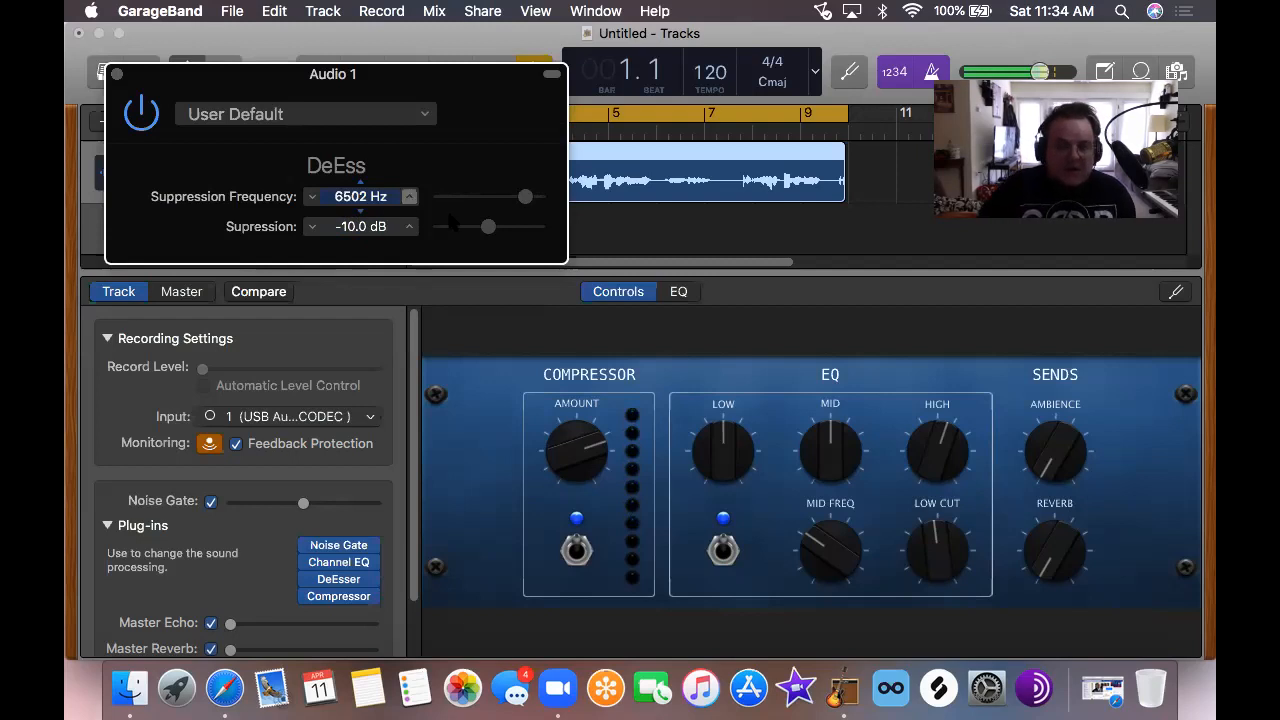
mouse_move(488, 228)
left_mouse_down()
mouse_move(442, 244)
mouse_move(557, 232)
mouse_move(410, 240)
mouse_move(476, 231)
left_mouse_up()
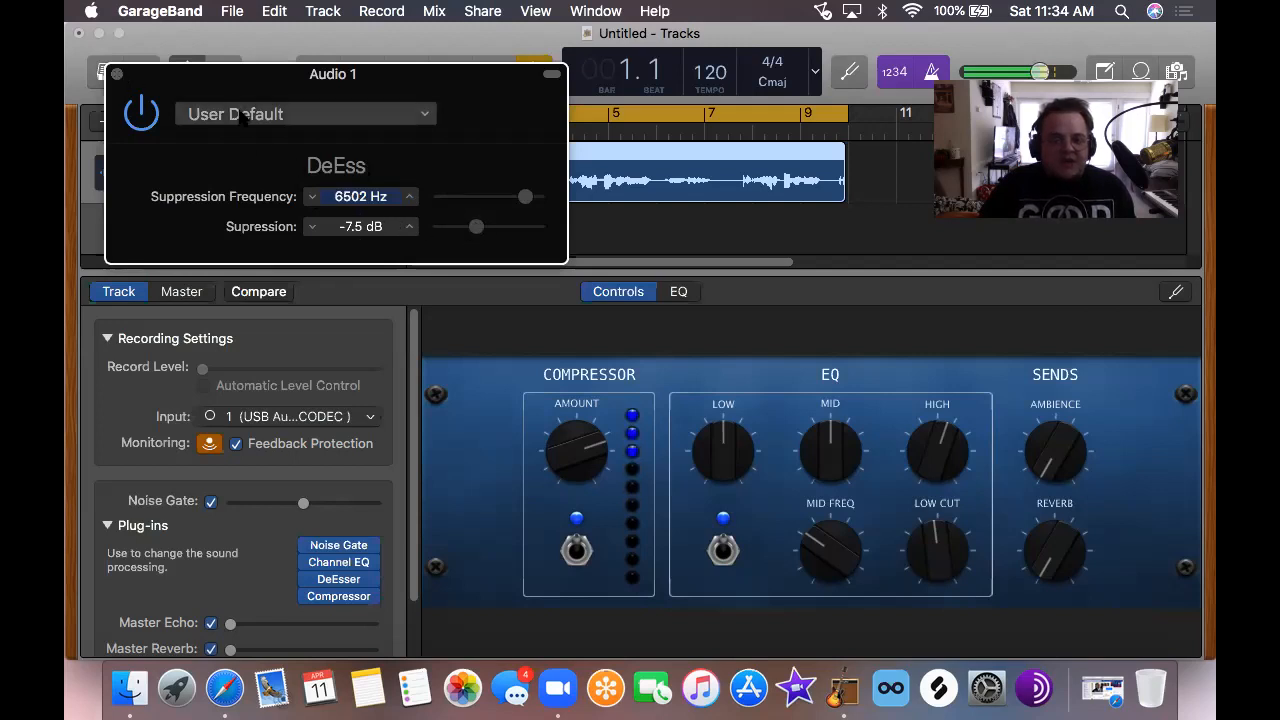
left_click(118, 74)
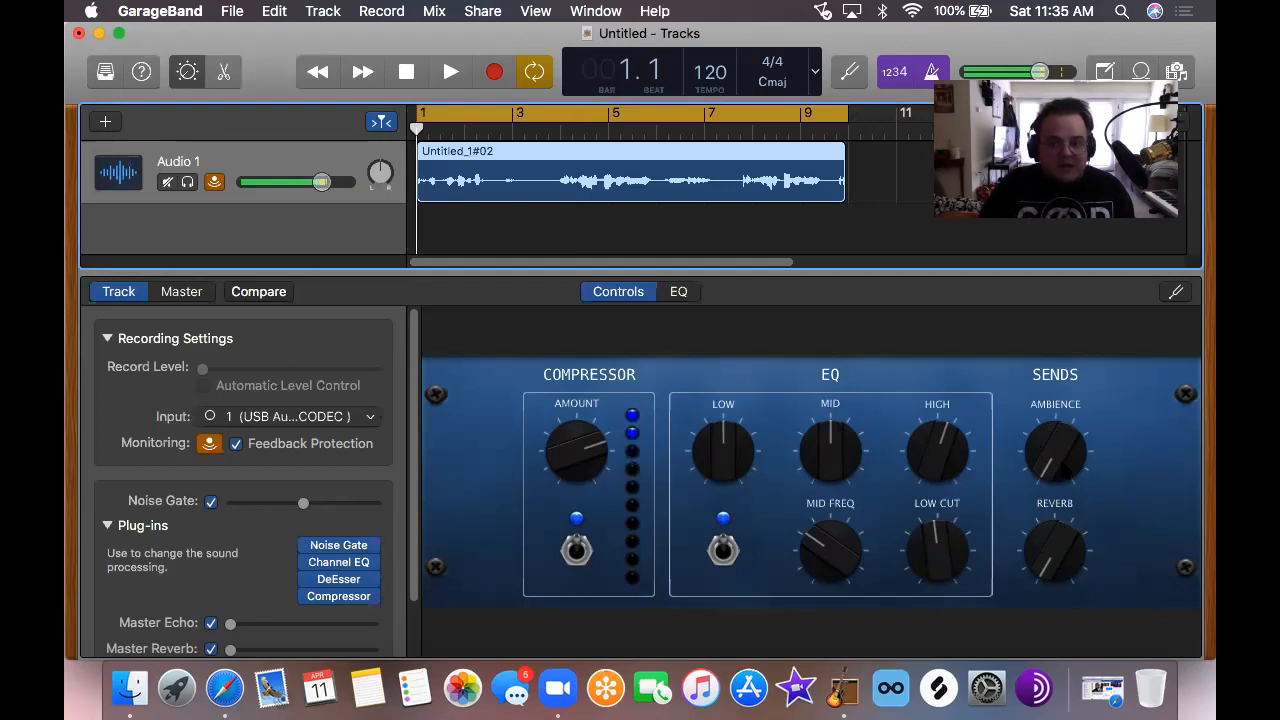
Start playback, turn off the count-in and metronome, and return the playhead to the beginning
left_click(451, 71)
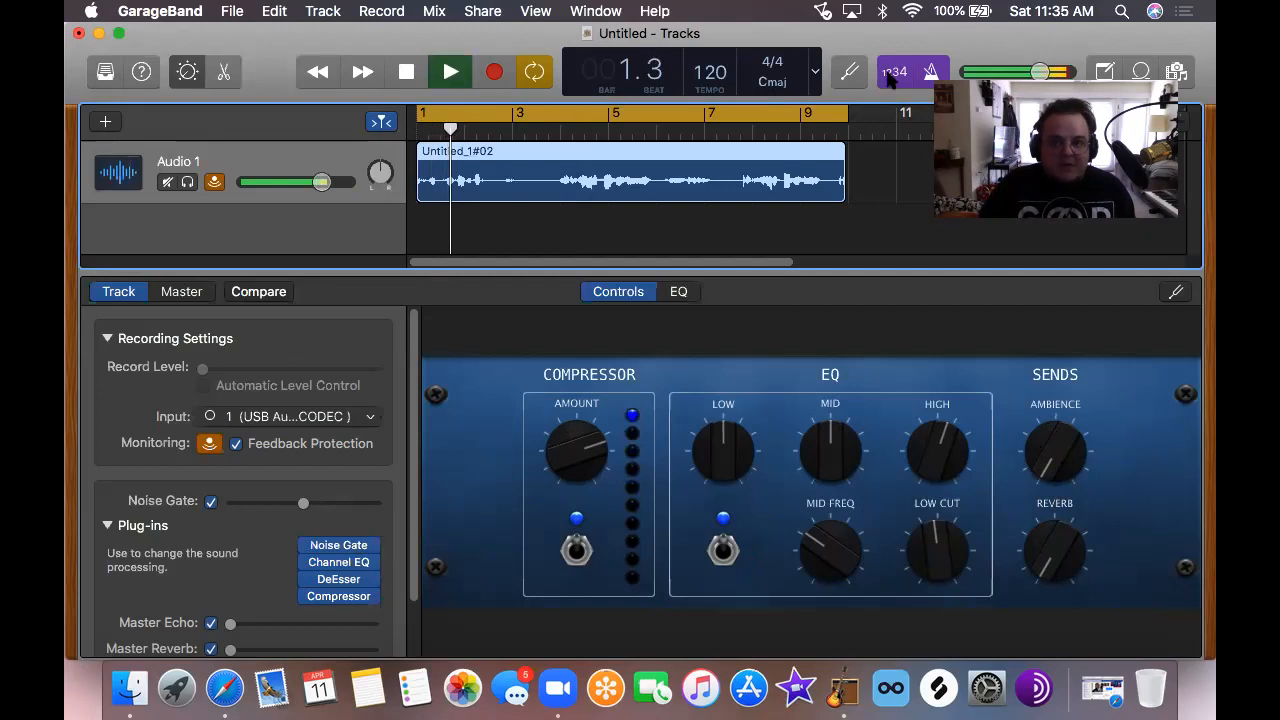
left_click(407, 68)
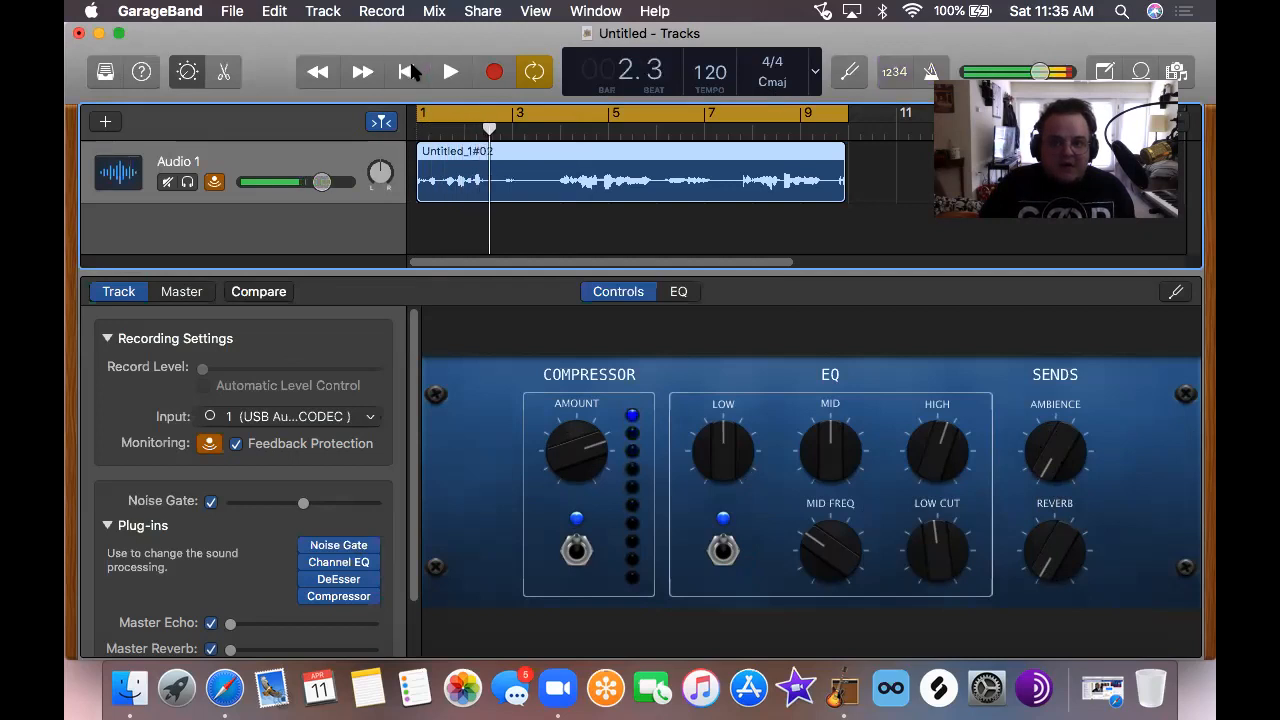
left_click(408, 70)
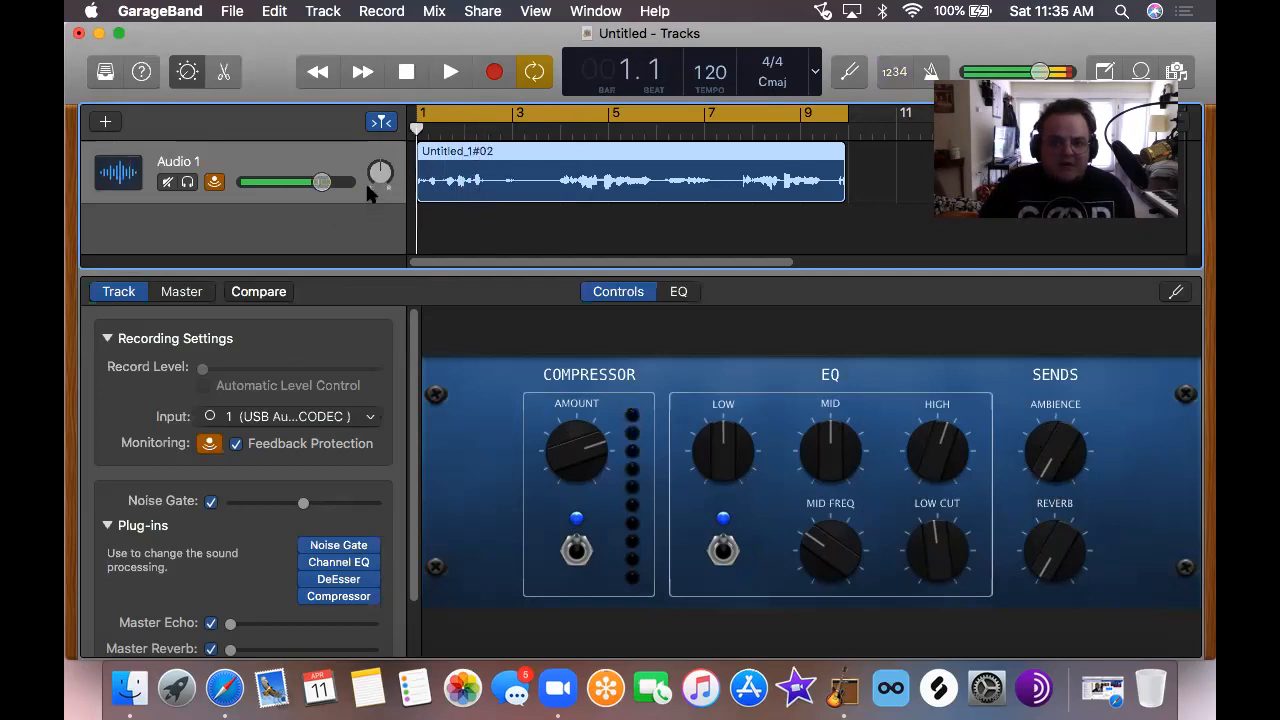
Raise the Ambience send to about 11 o'clock during playback, and set the Reverb send to about 9 o'clock
left_click(450, 72)
left_click_drag(1045, 480, 1024, 390)
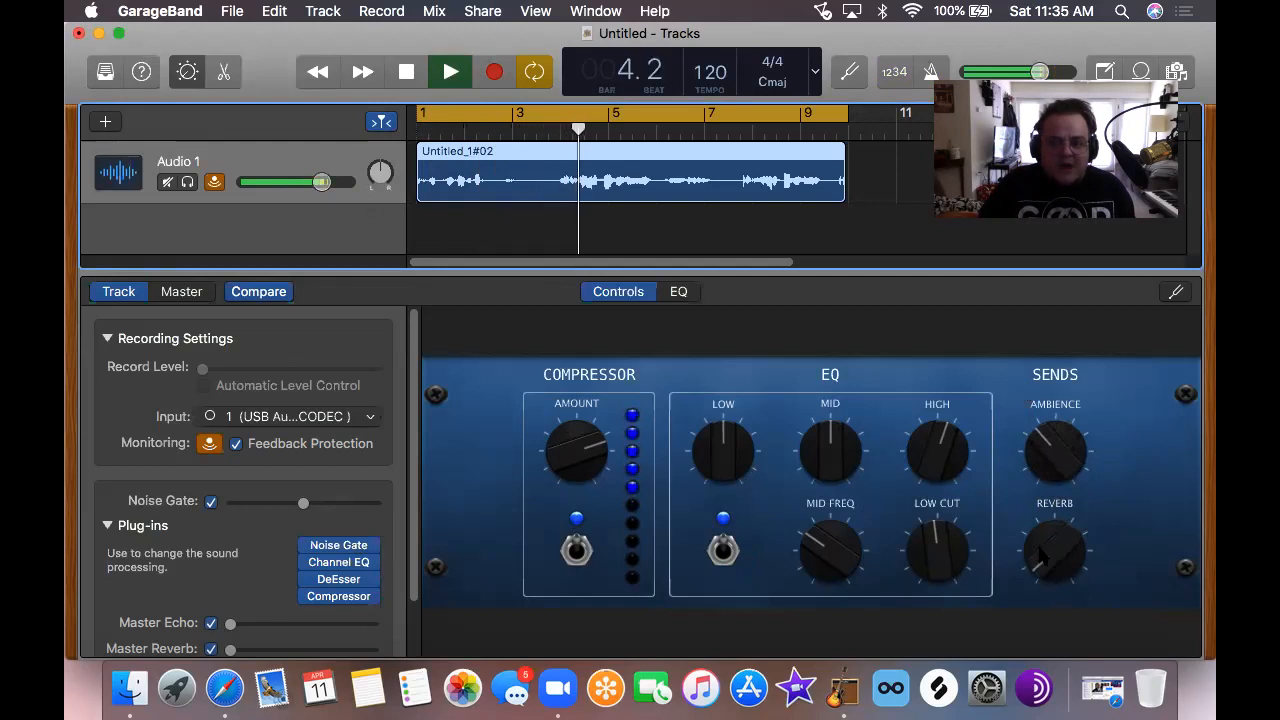
key("space")
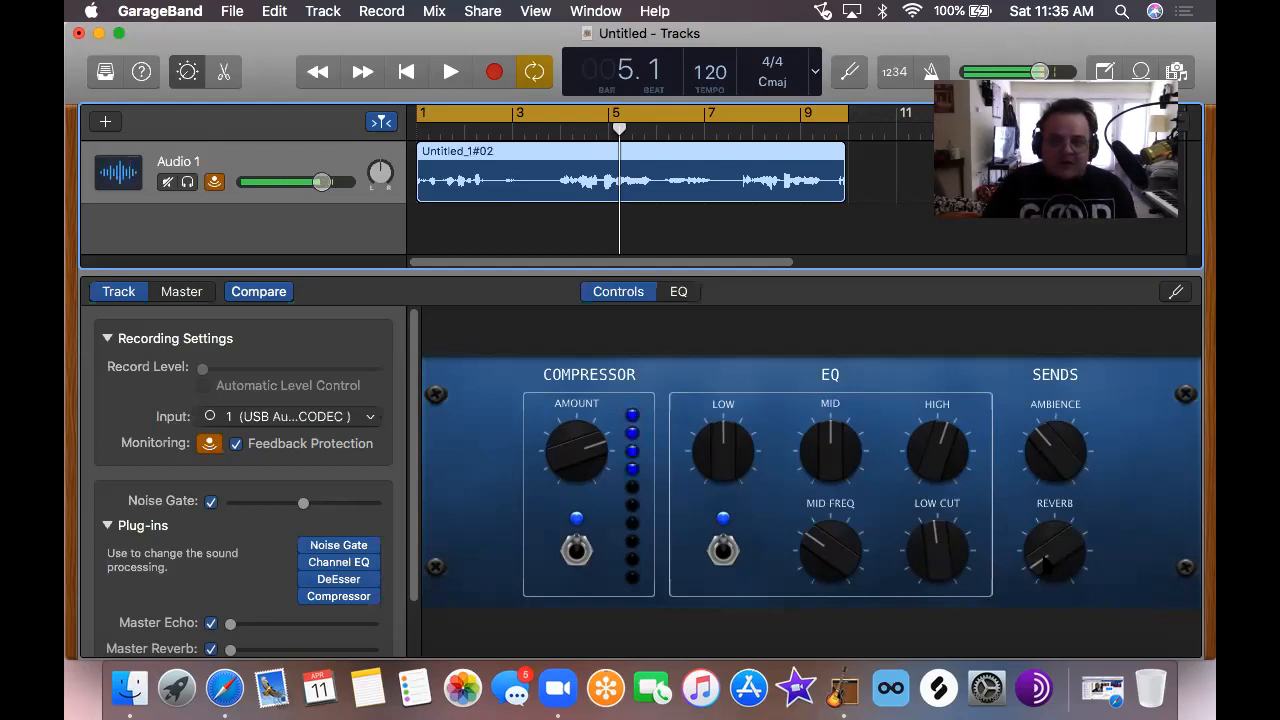
left_click_drag(1043, 553, 1041, 613)
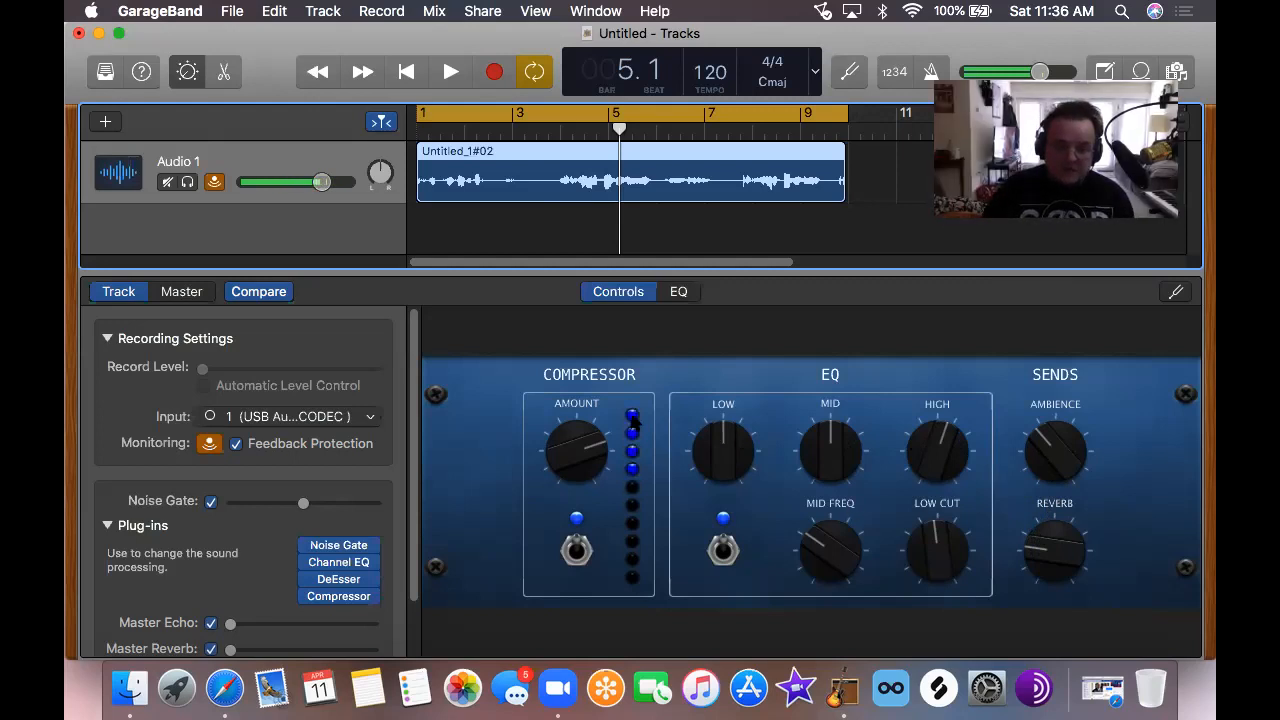
Switch on the Limiter on the master track and set its gain to +8.0 dB
left_click(165, 289)
mouse_move(314, 405)
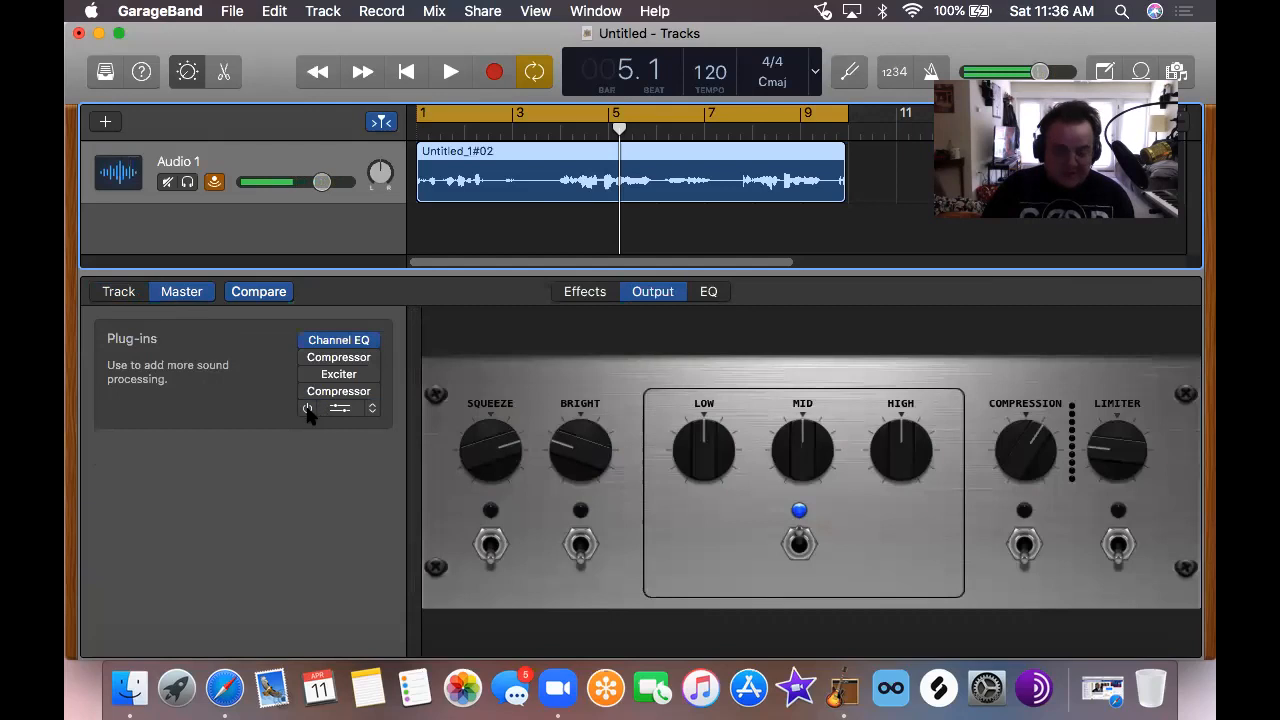
left_click(308, 409)
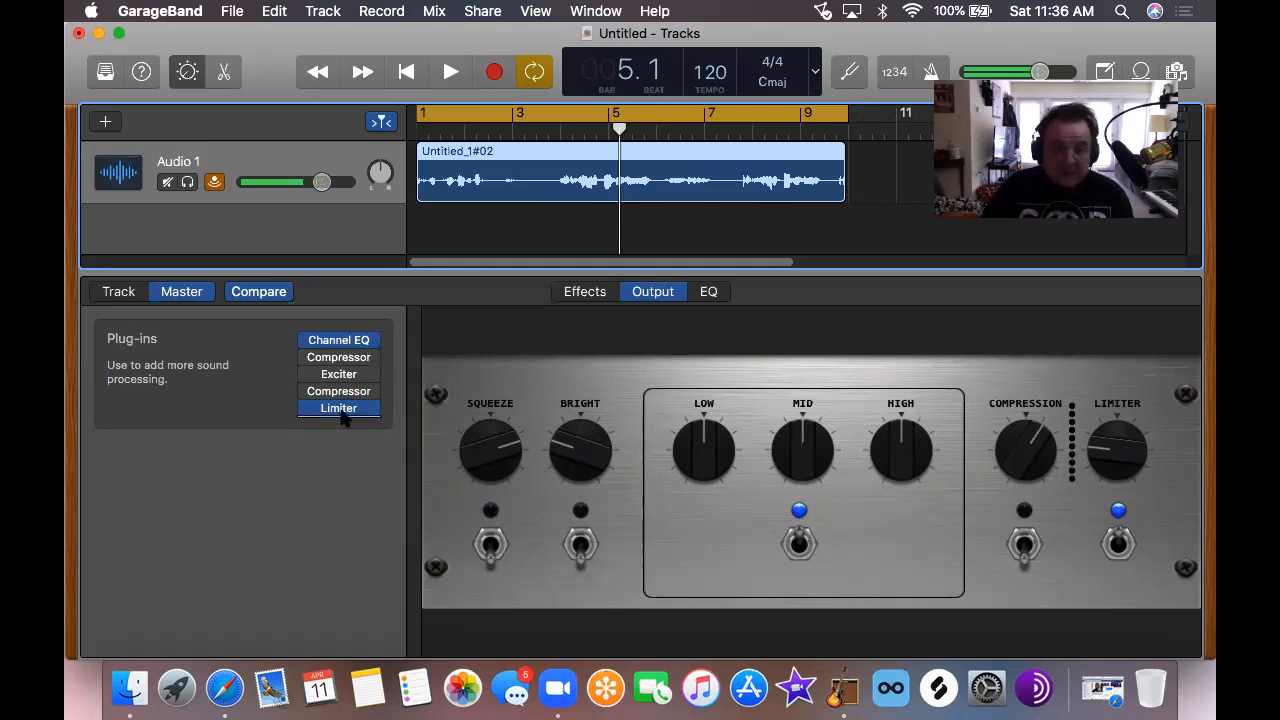
left_click(343, 418)
left_click(241, 422)
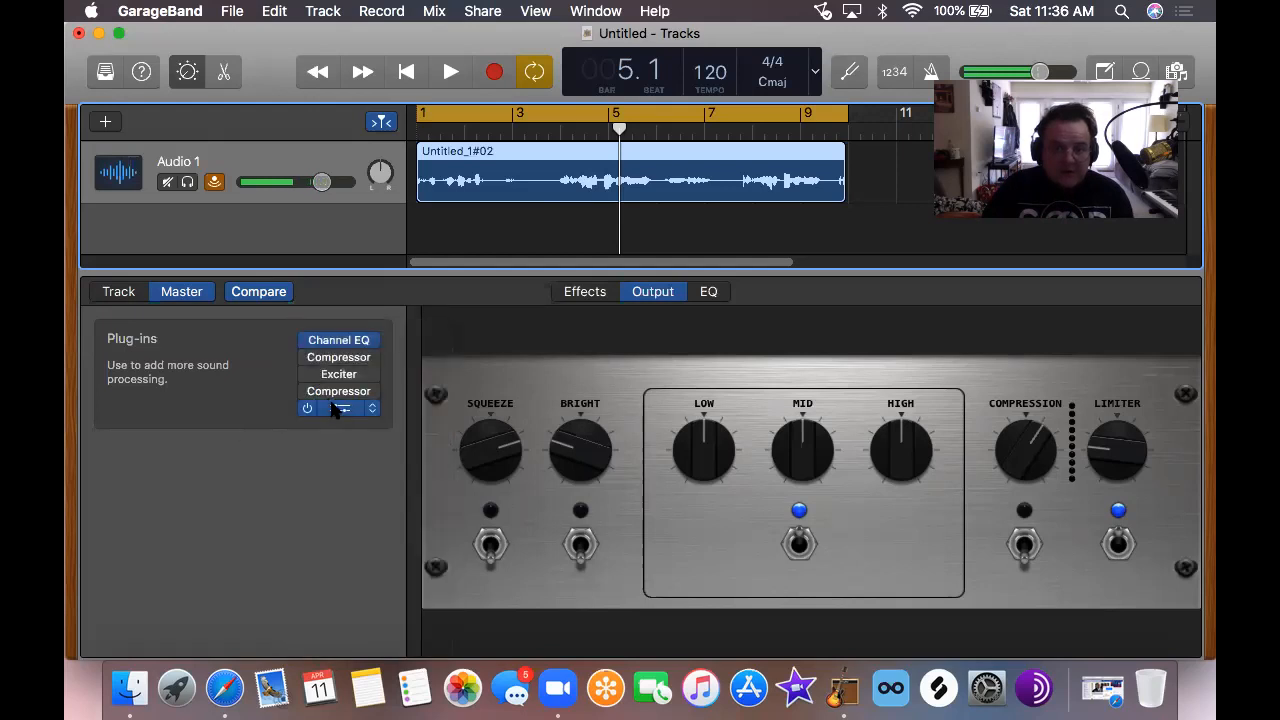
left_click(340, 409)
left_click_drag(511, 222, 530, 222)
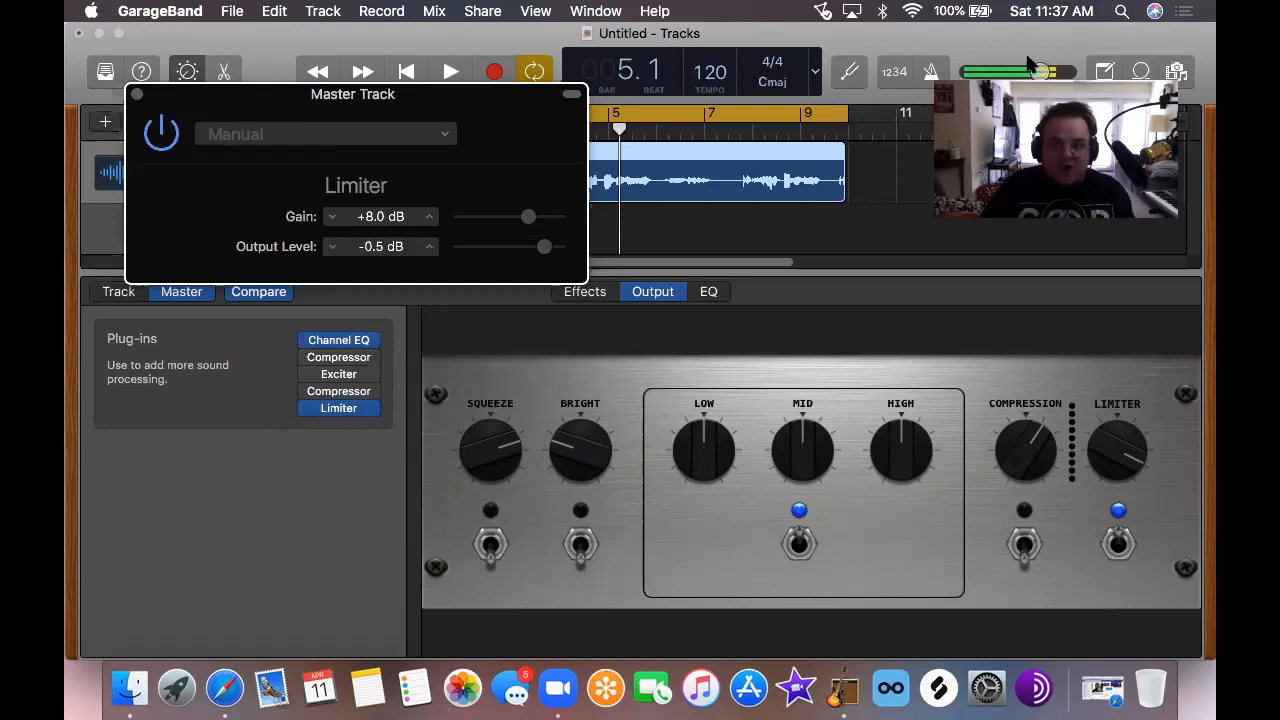
Set the master Limiter's output level to -3.0 dB, and play back part of the processed recording
left_click_drag(1012, 130, 1004, 330)
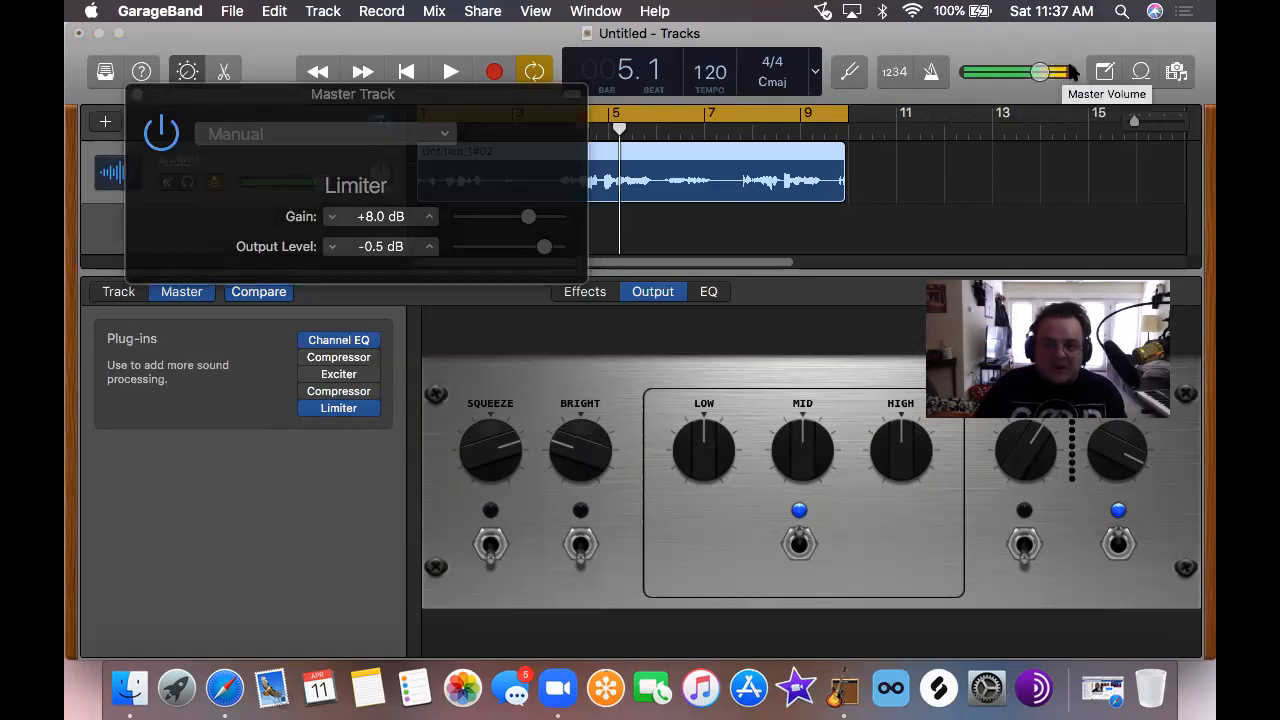
left_click_drag(545, 247, 530, 254)
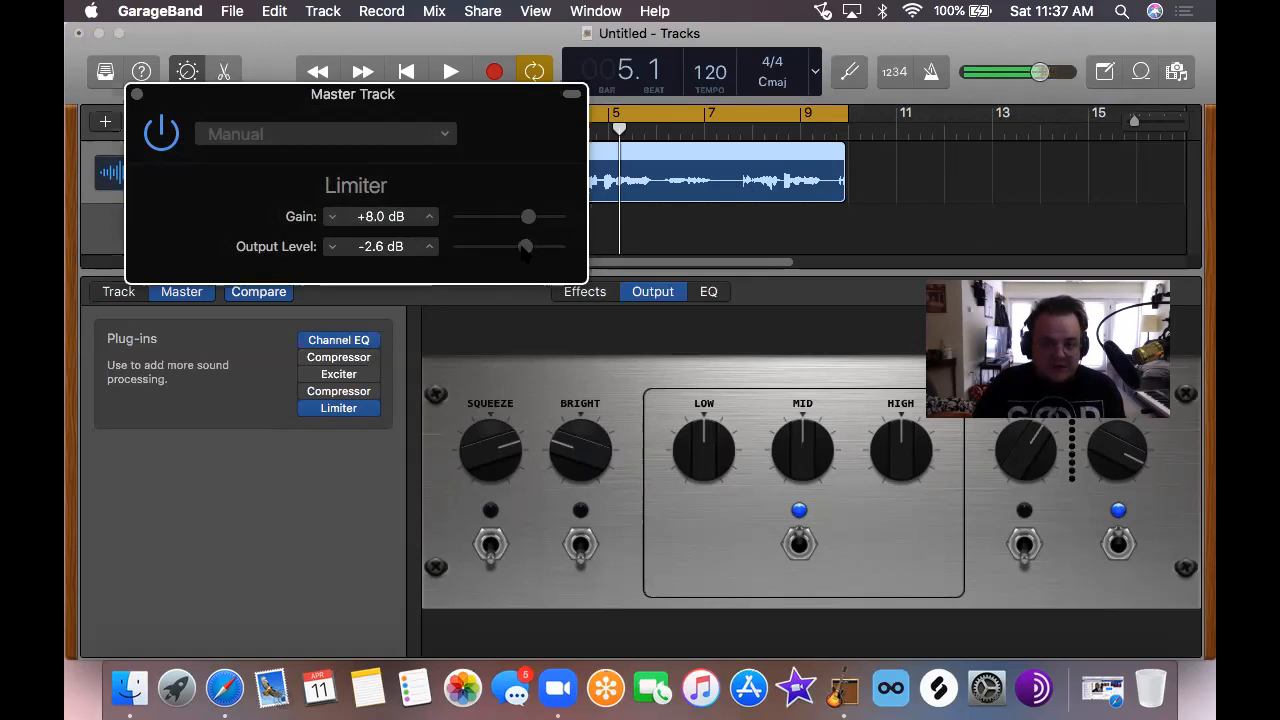
left_click_drag(525, 249, 520, 249)
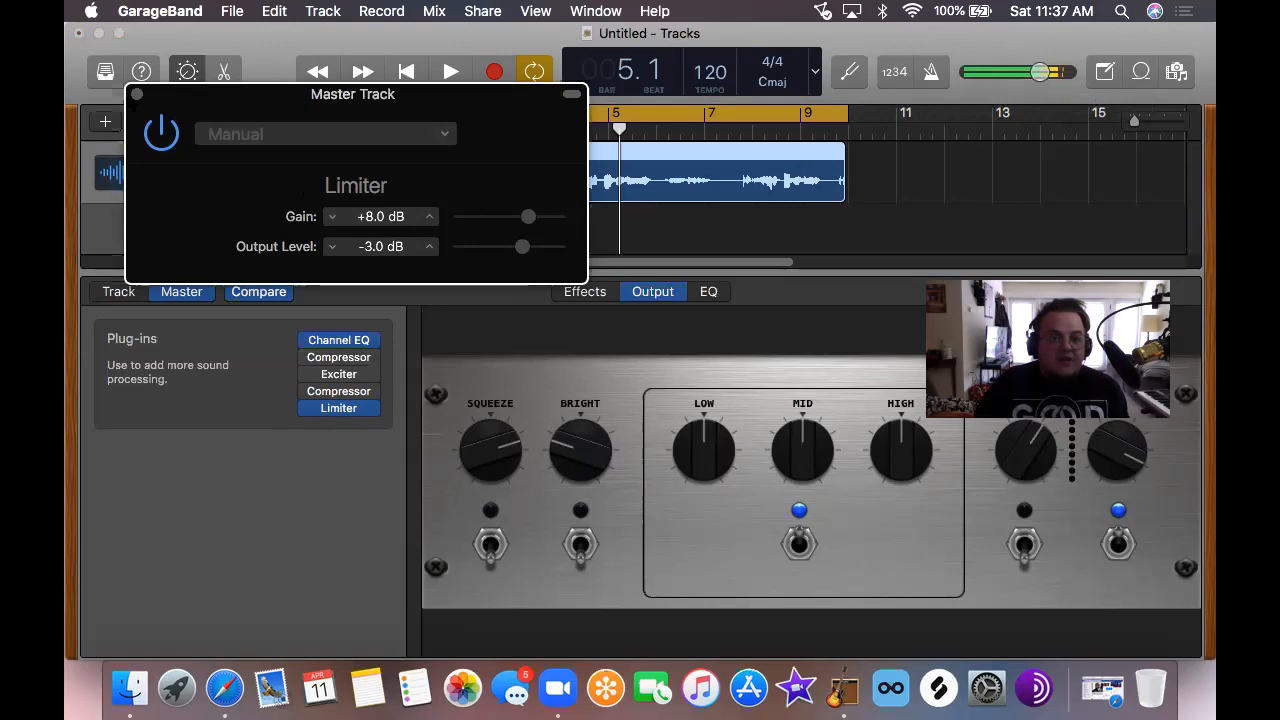
left_click(137, 94)
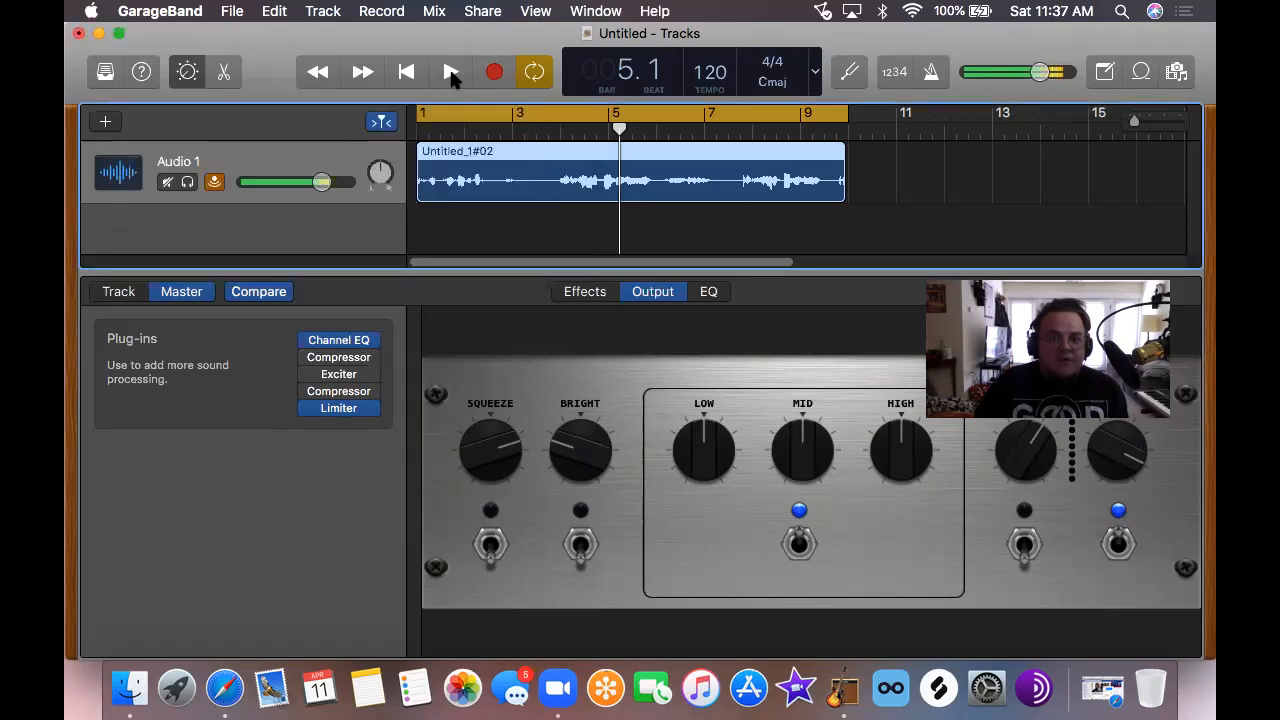
left_click(450, 72)
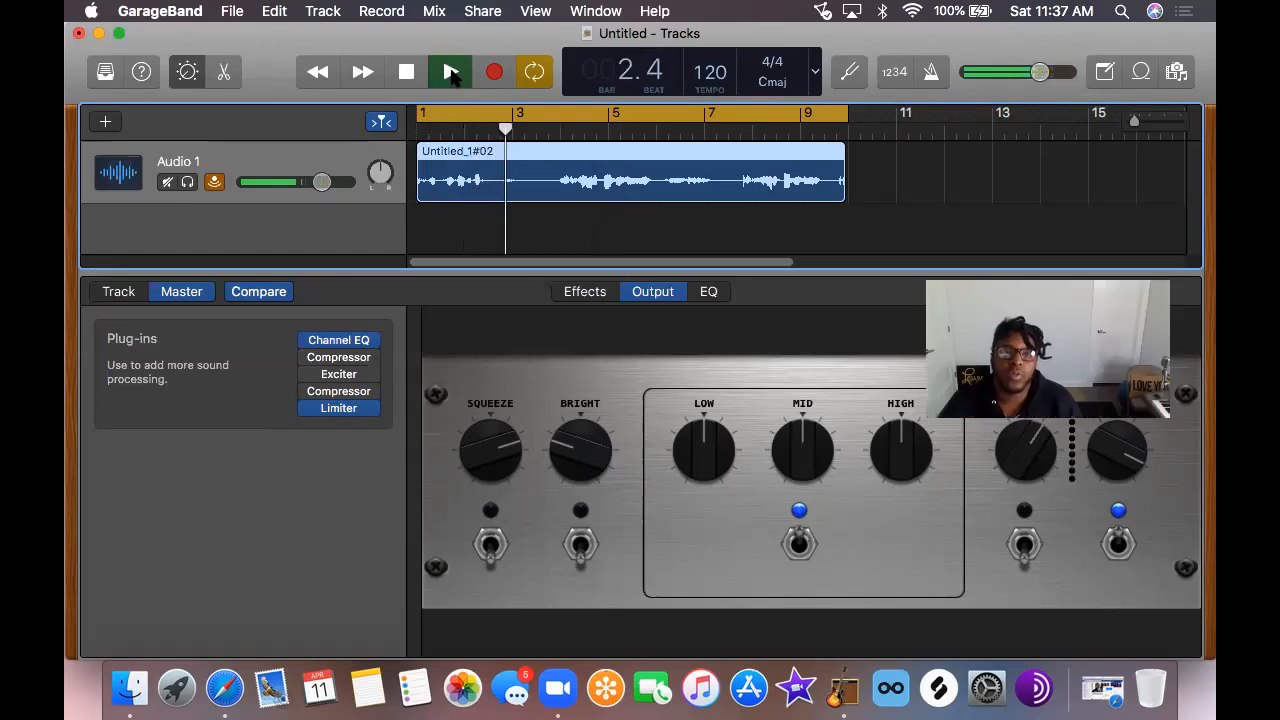
left_click(406, 72)
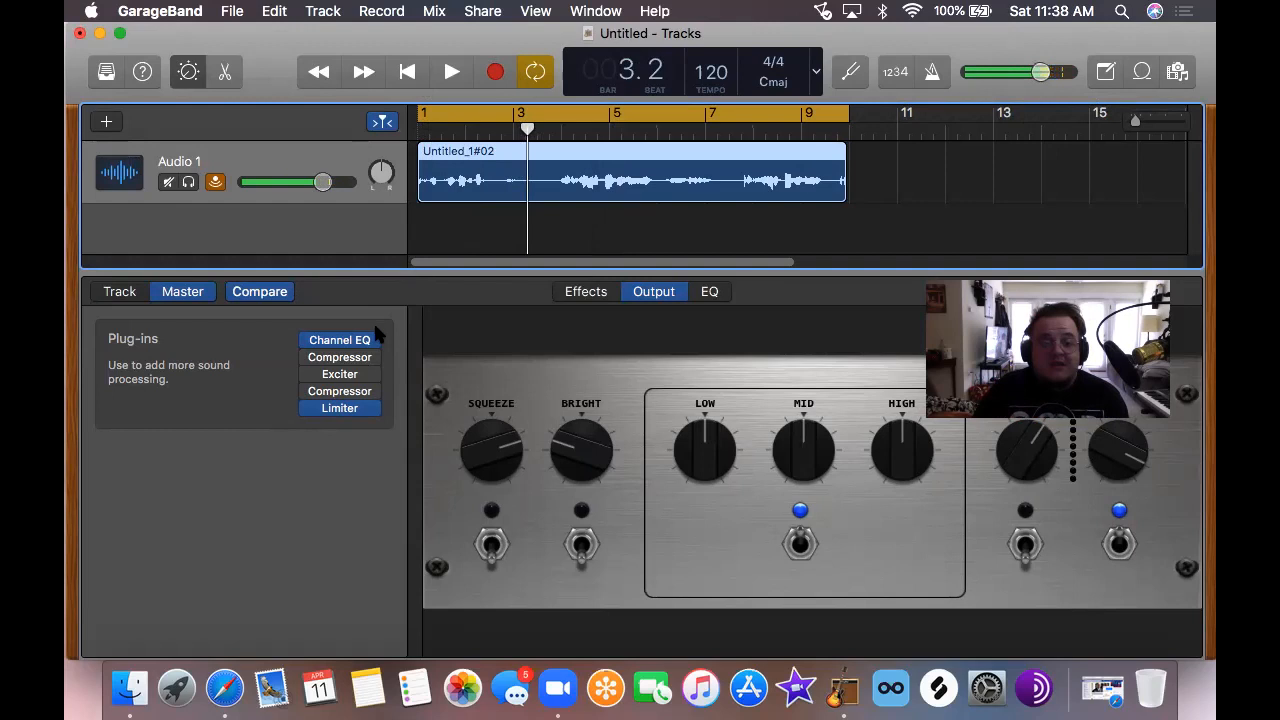
Close the untitled project and quit GarageBand
left_click(81, 36)
left_click(592, 266)
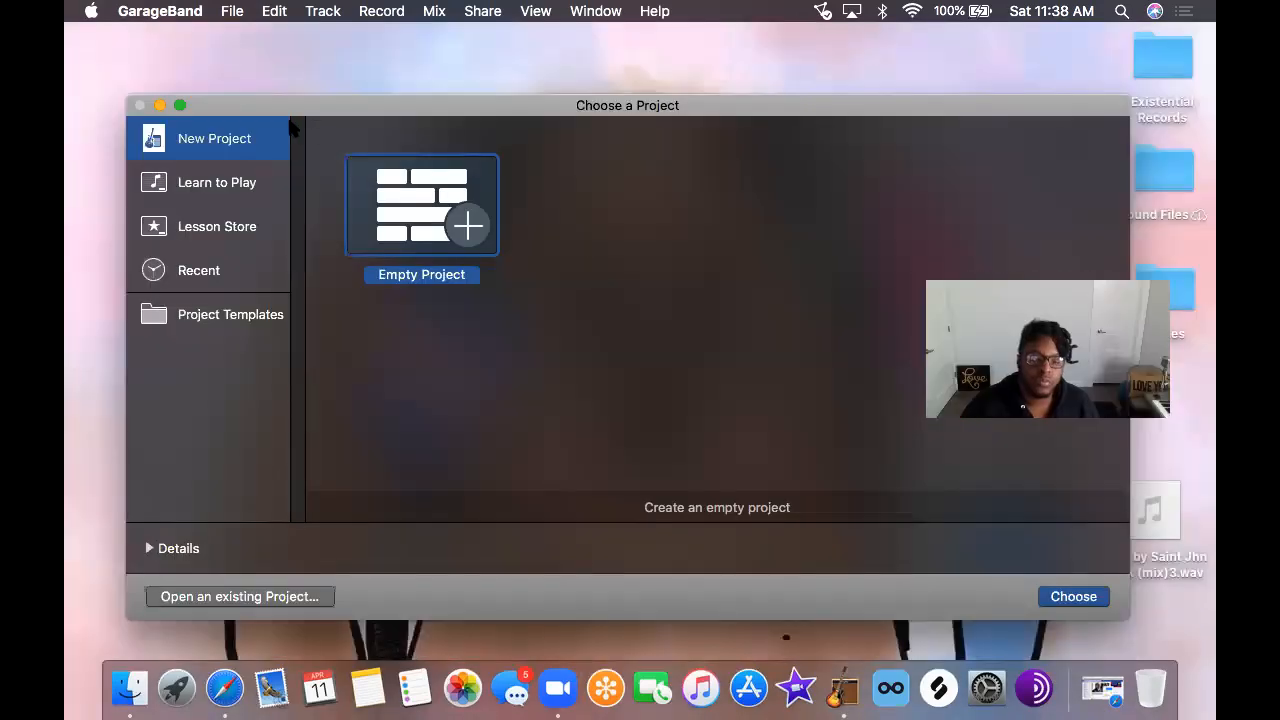
key("super+q")
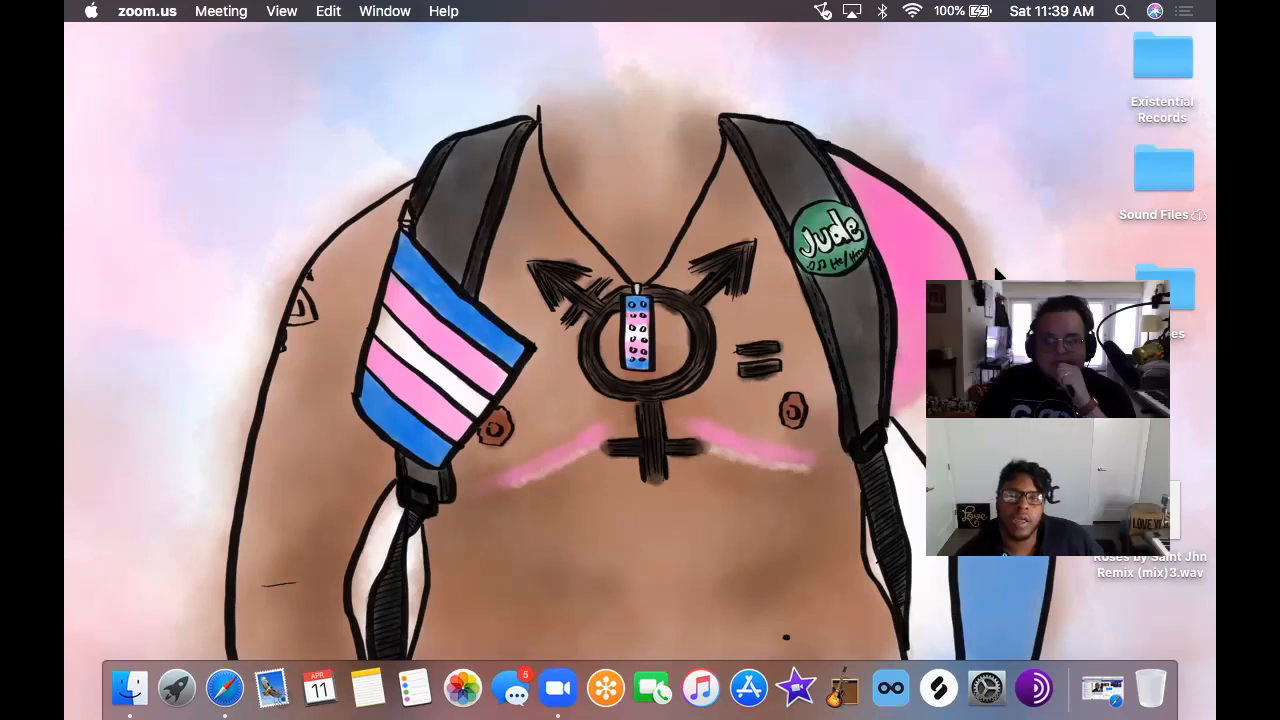
Move the floating Zoom video thumbnails away from the desktop icons
left_click_drag(1021, 262, 931, 180)
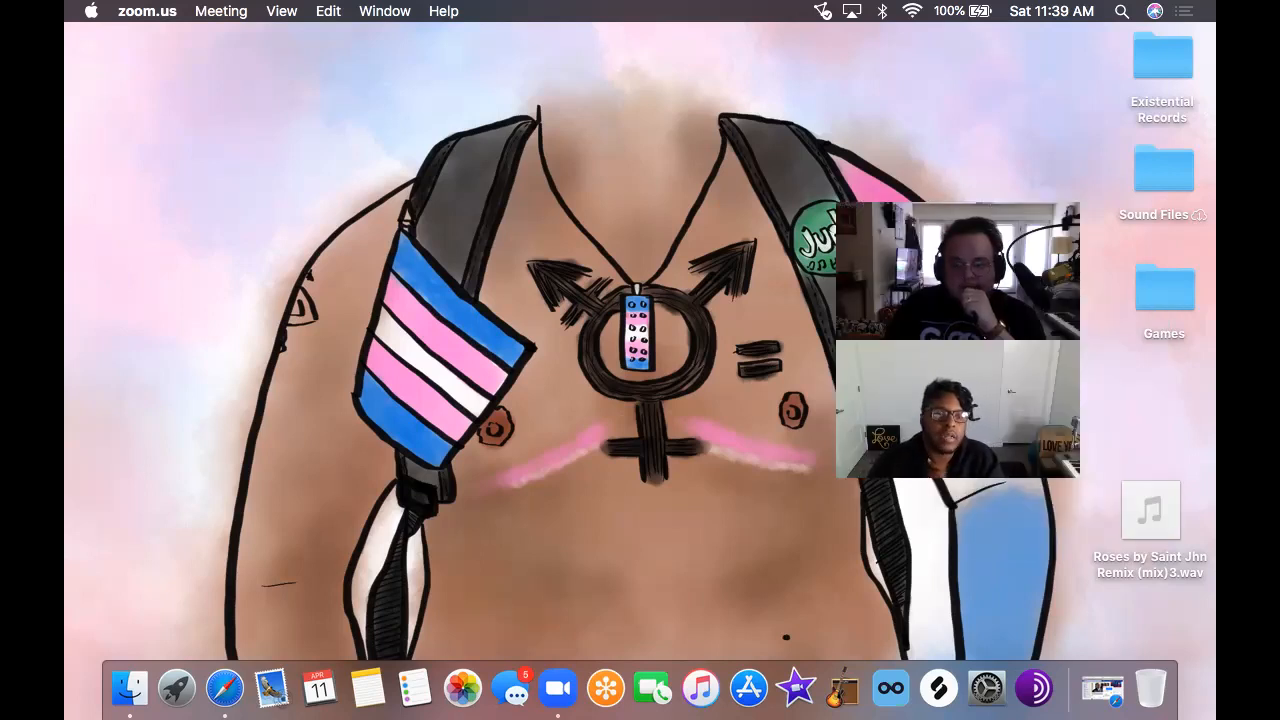